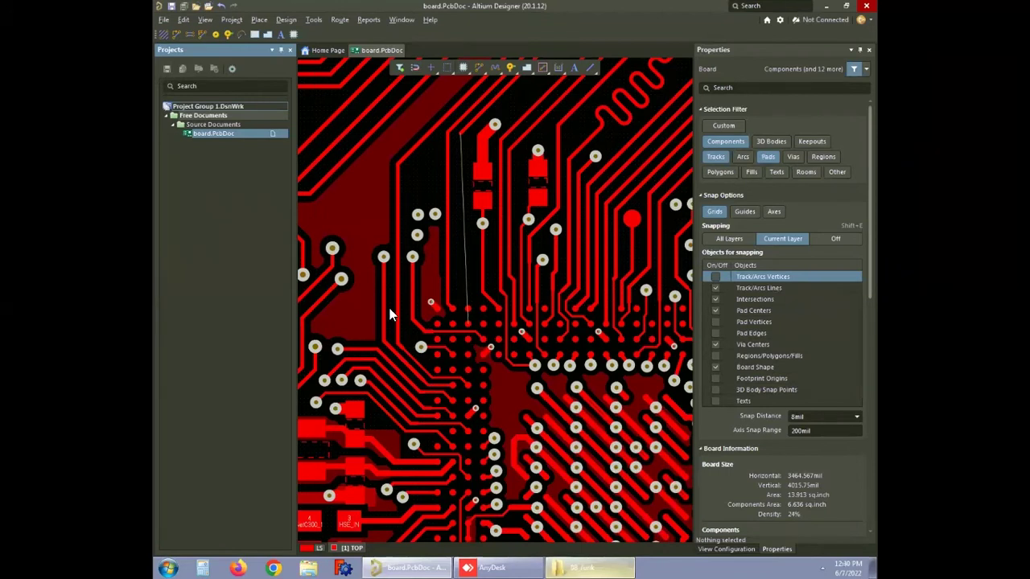
# - Zoom in on the top-left corner of the BGA until pads A1–A4 appear large
pyautogui.keyDown('ctrl'); pyautogui.scroll(1, 471, 306); pyautogui.keyUp('ctrl')
pyautogui.keyDown('ctrl'); pyautogui.scroll(1, 473, 310); pyautogui.keyUp('ctrl')
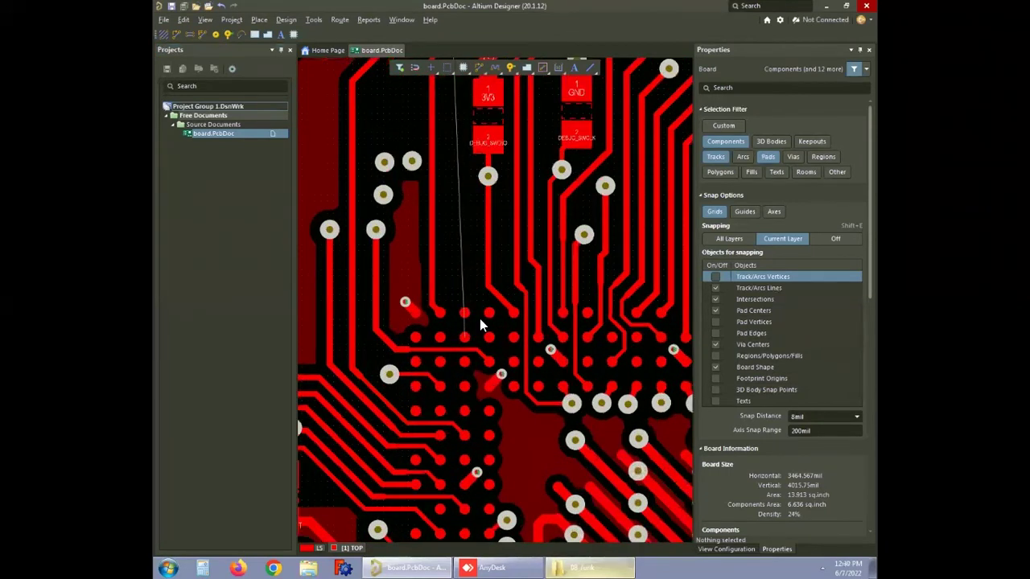
pyautogui.keyDown('ctrl'); pyautogui.scroll(4, 479, 318); pyautogui.keyUp('ctrl')
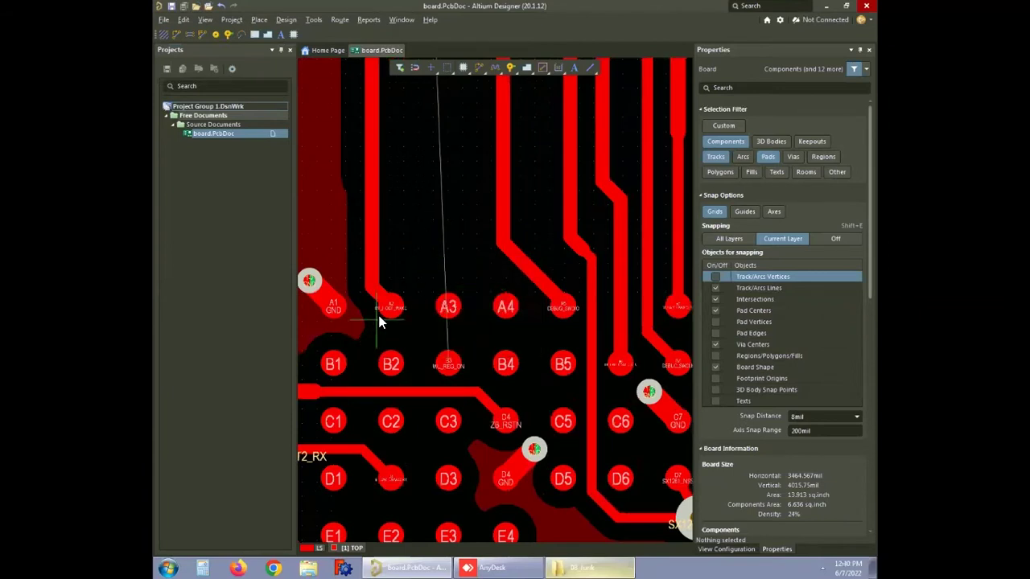
# - Measure the clearance between U13 pads A2 and A3, reading 10.63 mil
pyautogui.click(453, 319)
pyautogui.moveTo(523, 219); pyautogui.dragTo(534, 158)
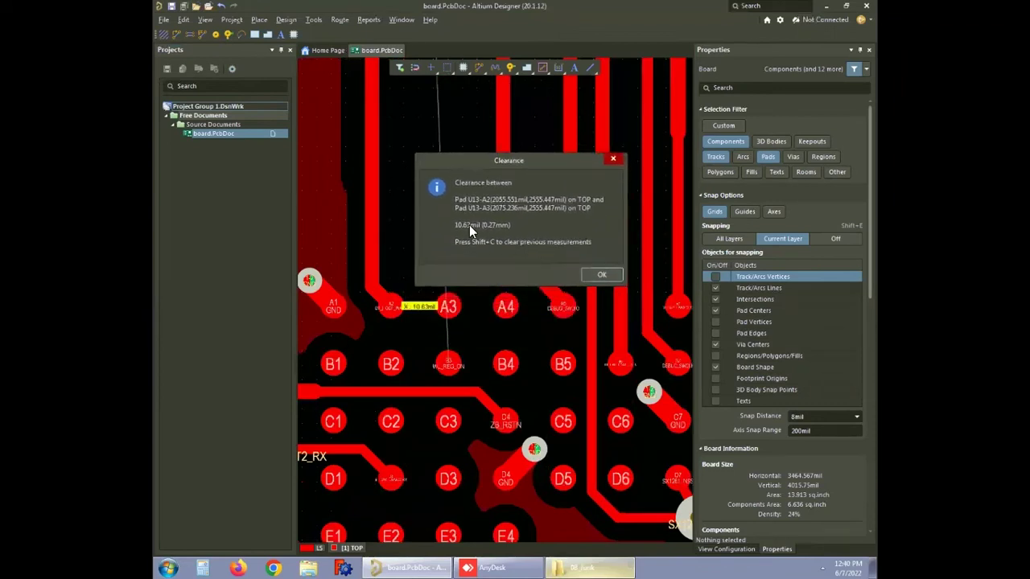
pyautogui.click(601, 275)
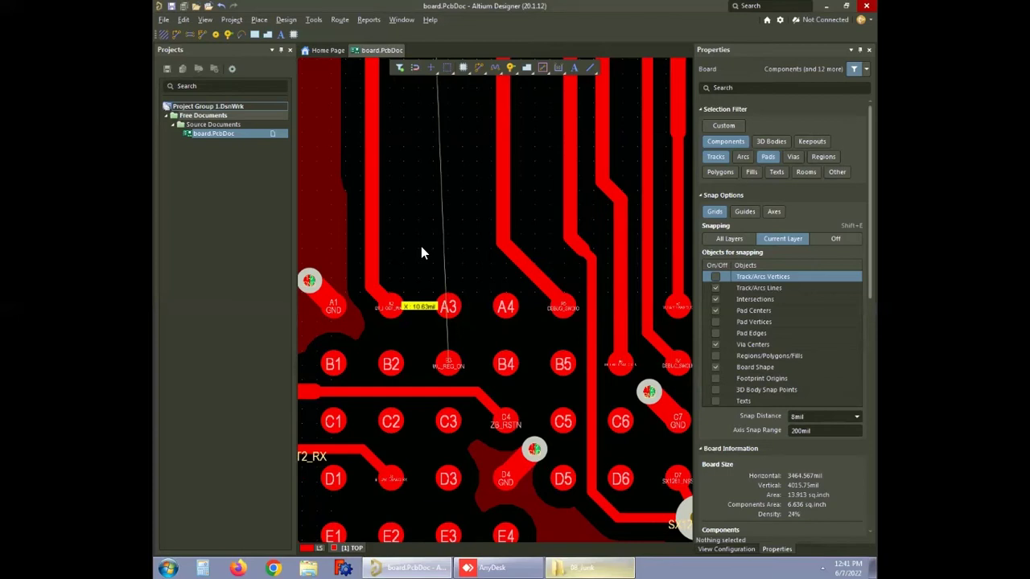
# - Exclude Tracks from the selection filter, select U13, and start Create Rectangle Room from selected components
pyautogui.keyDown('ctrl'); pyautogui.scroll(-2, 381, 256); pyautogui.keyUp('ctrl')
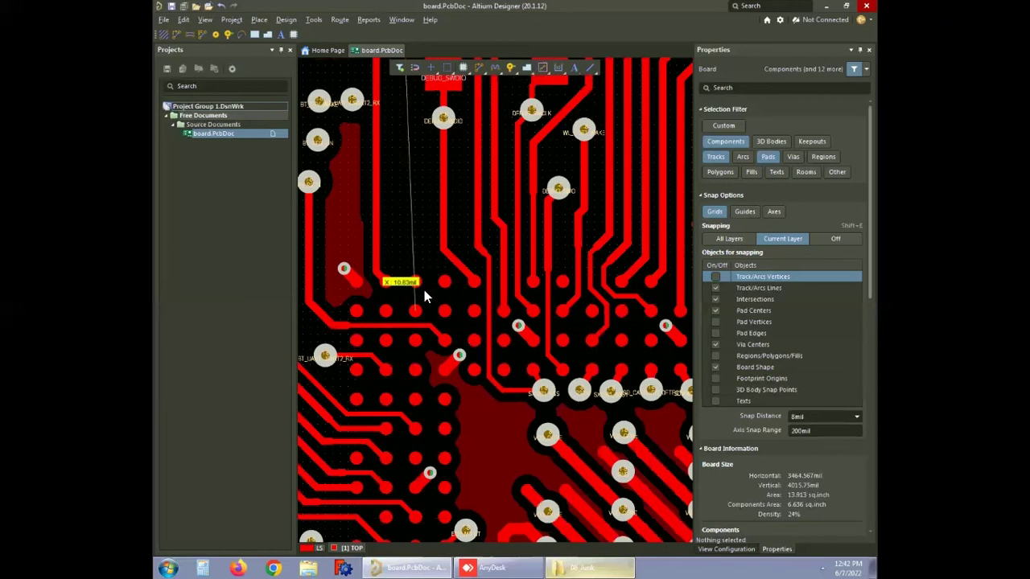
pyautogui.click(715, 156)
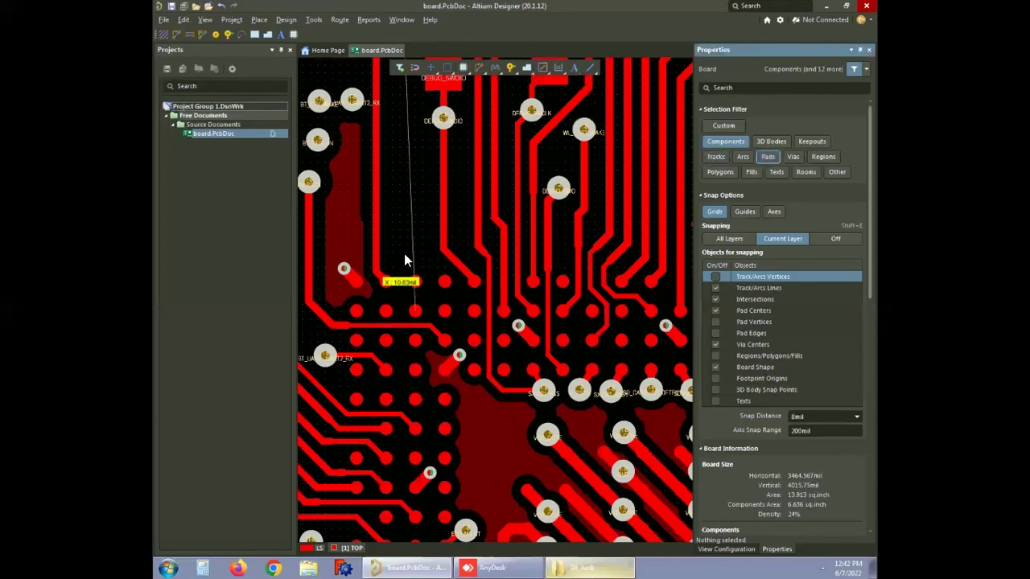
pyautogui.click(361, 293)
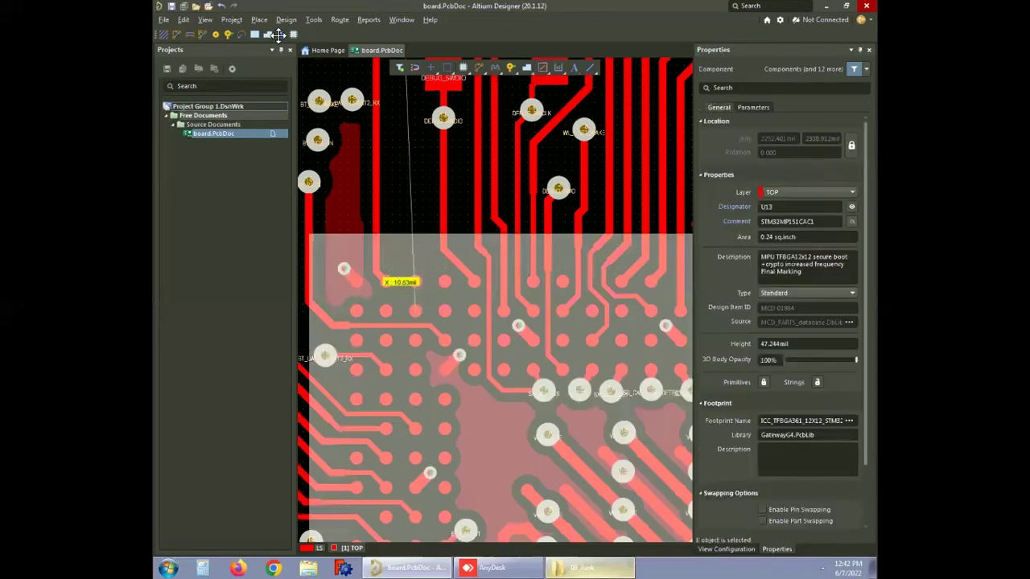
pyautogui.click(289, 23)
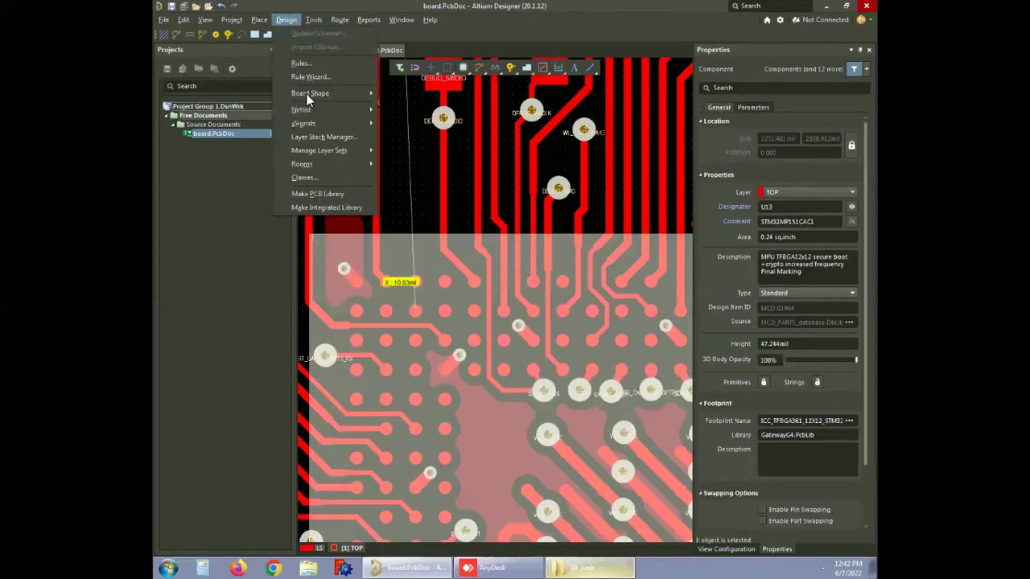
pyautogui.moveTo(349, 164)
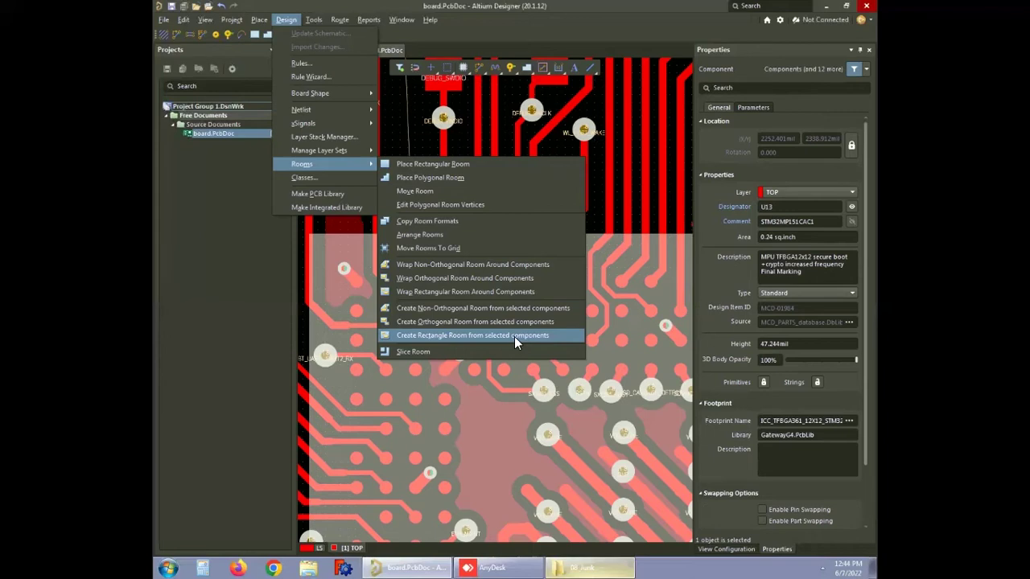
# - Place the rectangular room over the BGA U13
pyautogui.click(464, 337)
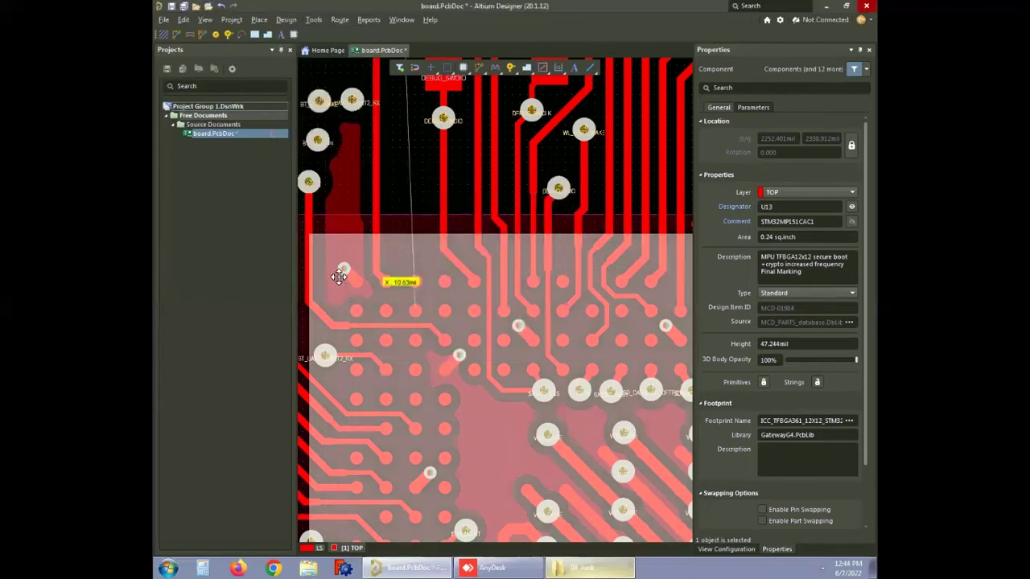
pyautogui.scroll(1, 358, 290)
pyautogui.keyDown('ctrl'); pyautogui.scroll(-3, 358, 291); pyautogui.keyUp('ctrl')
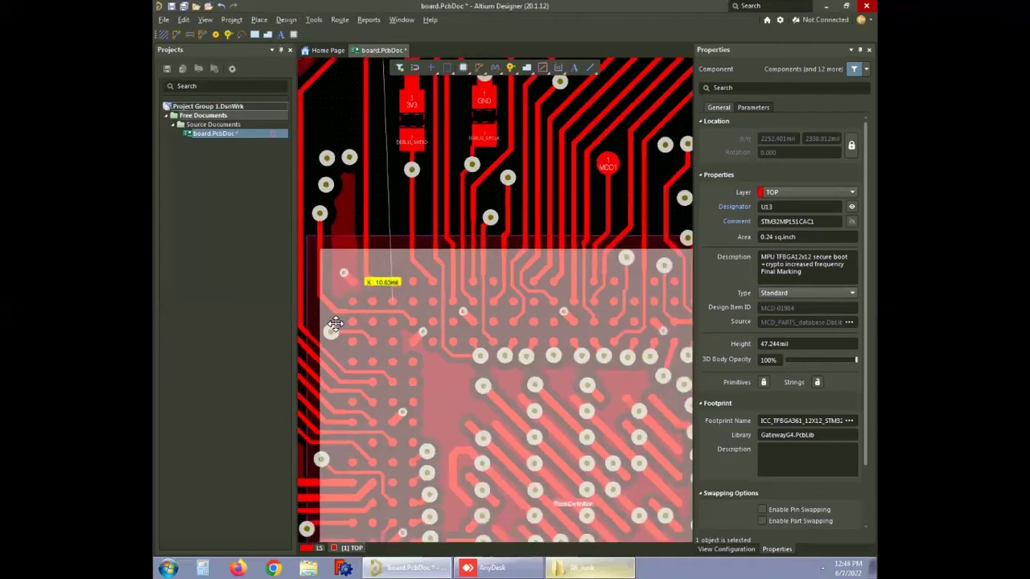
pyautogui.keyDown('ctrl'); pyautogui.scroll(-4, 326, 273); pyautogui.keyUp('ctrl')
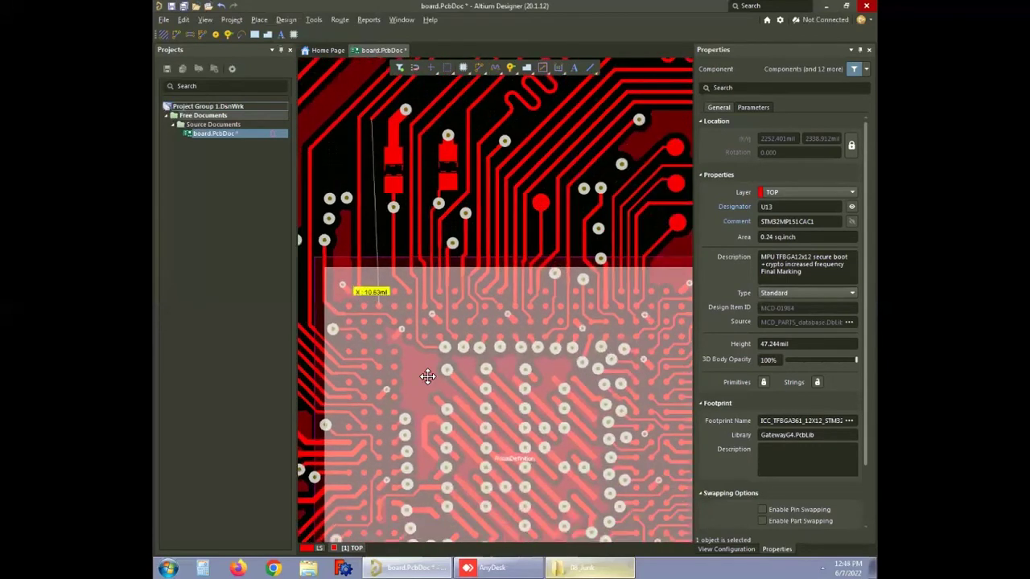
pyautogui.click(435, 403)
pyautogui.keyDown('ctrl'); pyautogui.scroll(3, 455, 406); pyautogui.keyUp('ctrl')
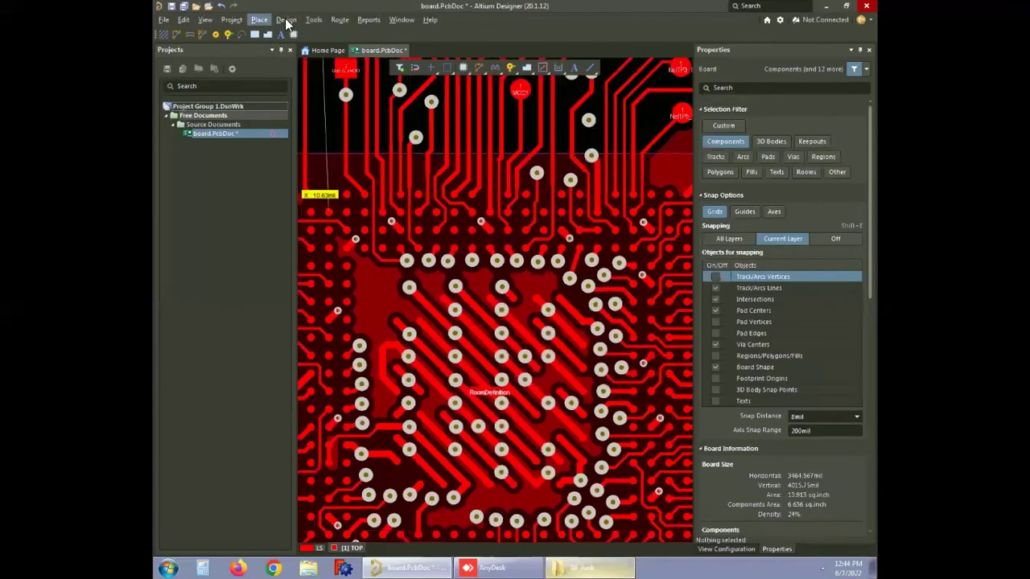
# - Rename the Placement > Room Definition rule RoomDefinition to New_rule
pyautogui.click(286, 20)
pyautogui.click(300, 63)
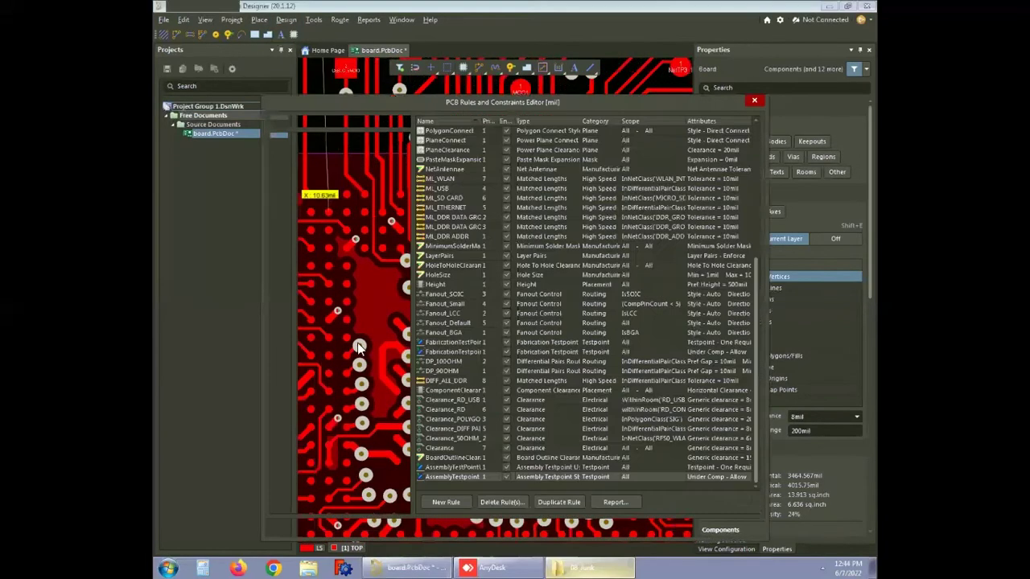
pyautogui.click(315, 418)
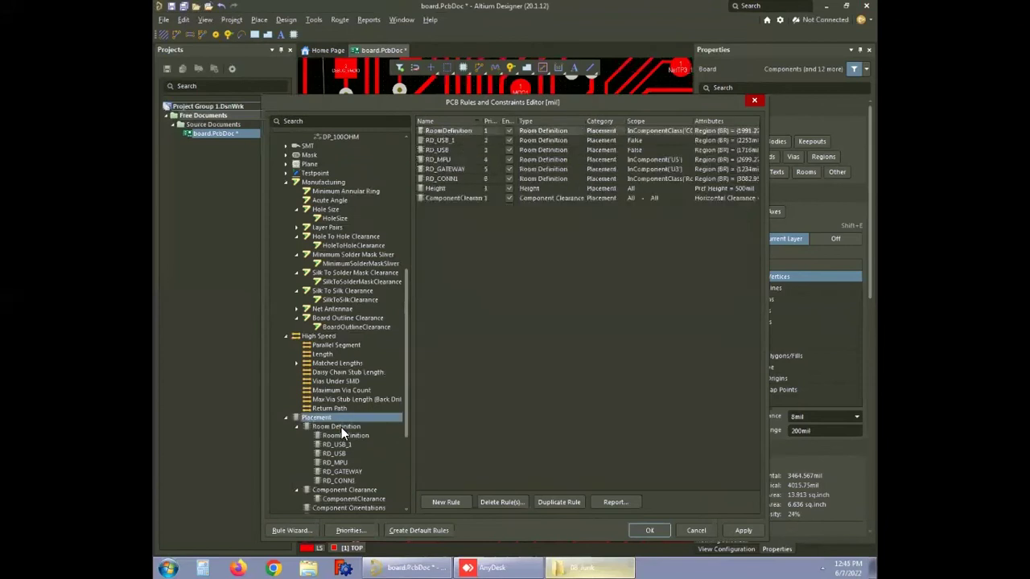
pyautogui.click(336, 427)
pyautogui.click(345, 434)
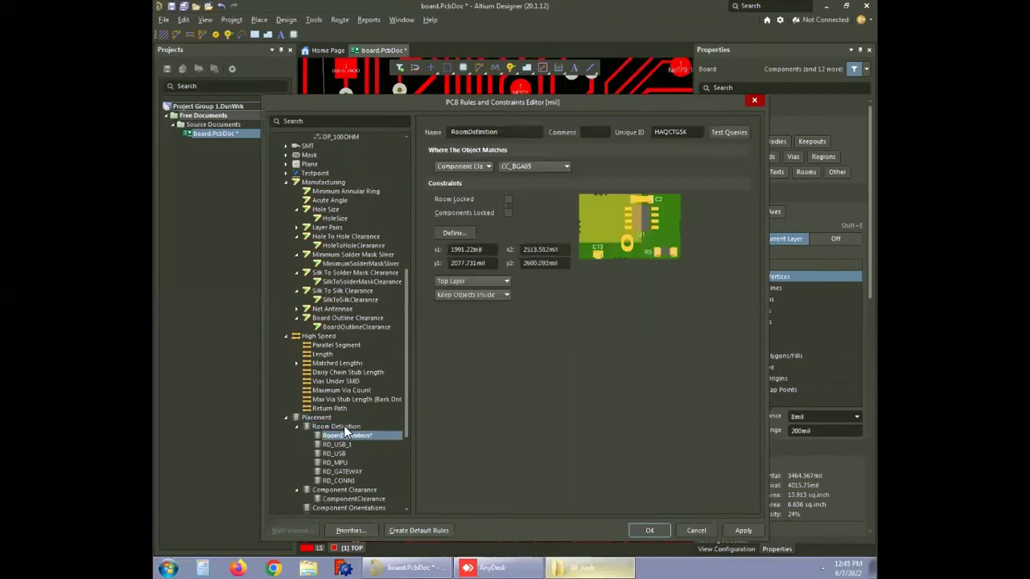
pyautogui.doubleClick(505, 132)
pyautogui.write('N')
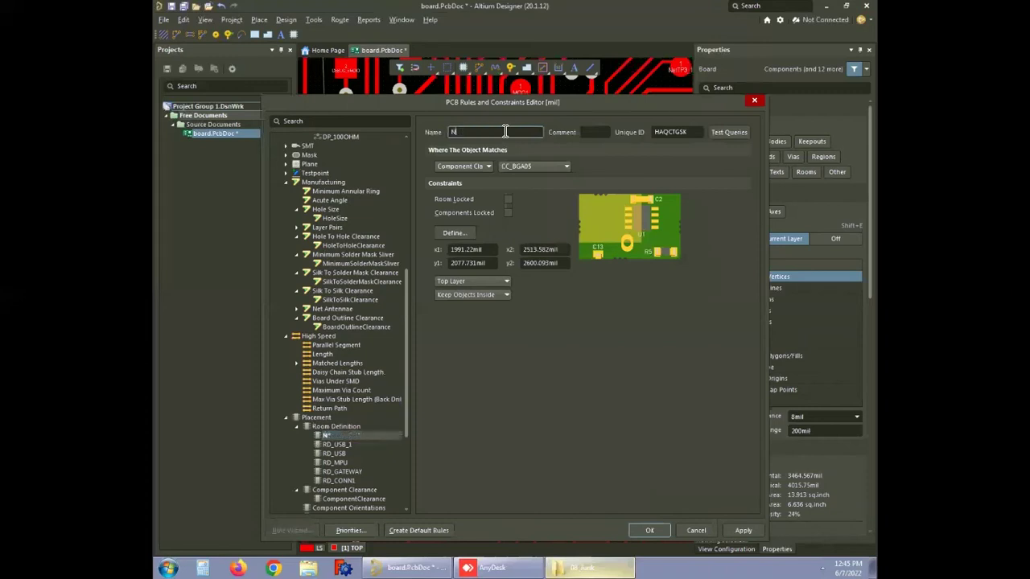
pyautogui.write('ew_rule')
pyautogui.click(649, 531)
# - Zoom around the New_rule room, ending on its top edge near the 10.63 mil measurement
pyautogui.keyDown('ctrl'); pyautogui.scroll(2, 499, 418); pyautogui.keyUp('ctrl')
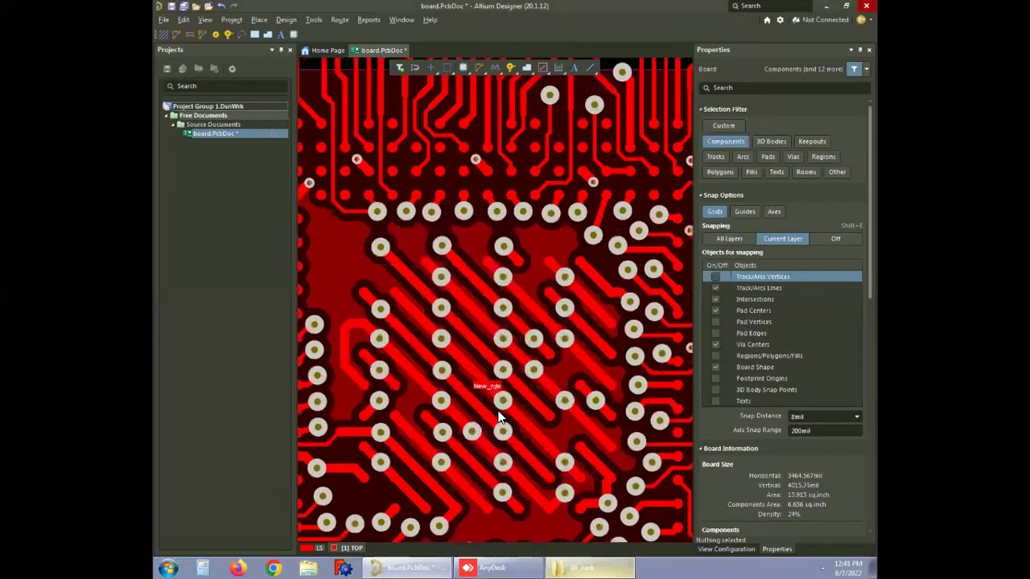
pyautogui.keyDown('ctrl'); pyautogui.scroll(2, 481, 369); pyautogui.keyUp('ctrl')
pyautogui.keyDown('ctrl'); pyautogui.scroll(-2, 481, 369); pyautogui.keyUp('ctrl')
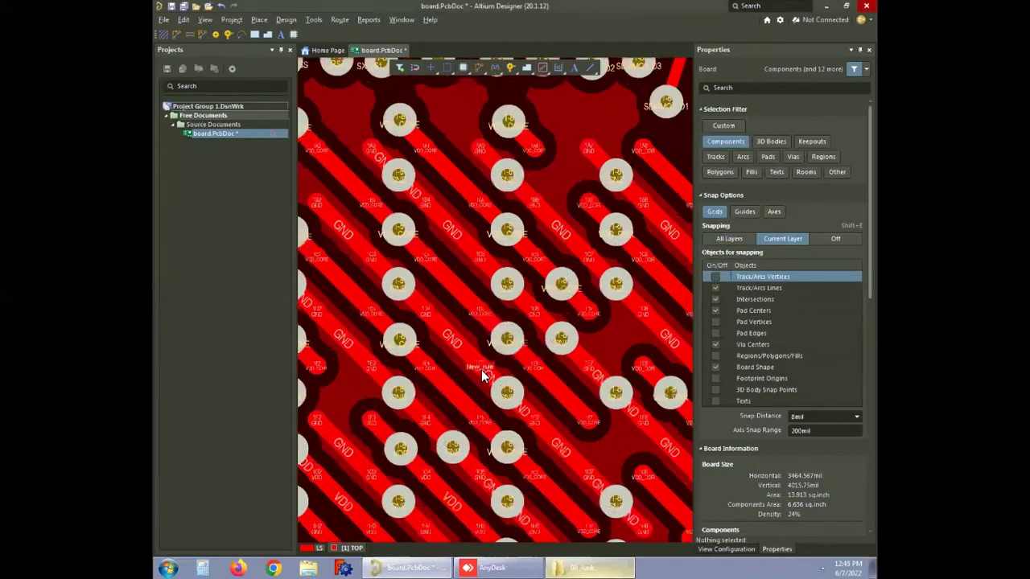
pyautogui.keyDown('ctrl'); pyautogui.scroll(-2, 481, 369); pyautogui.keyUp('ctrl')
pyautogui.keyDown('ctrl'); pyautogui.scroll(3, 409, 110); pyautogui.keyUp('ctrl')
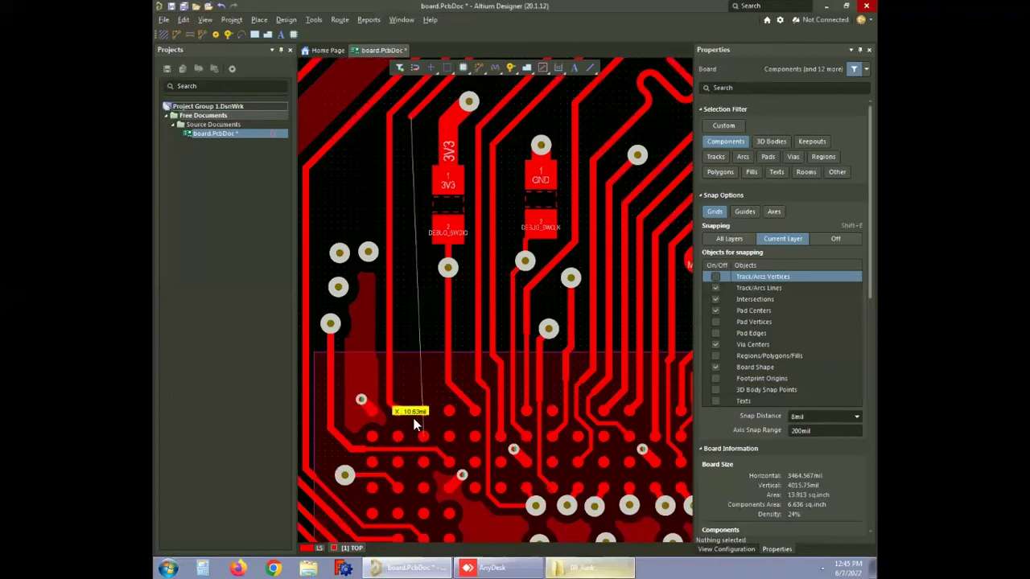
pyautogui.keyDown('ctrl'); pyautogui.scroll(4, 415, 425); pyautogui.keyUp('ctrl')
pyautogui.keyDown('ctrl'); pyautogui.scroll(-5, 404, 406); pyautogui.keyUp('ctrl')
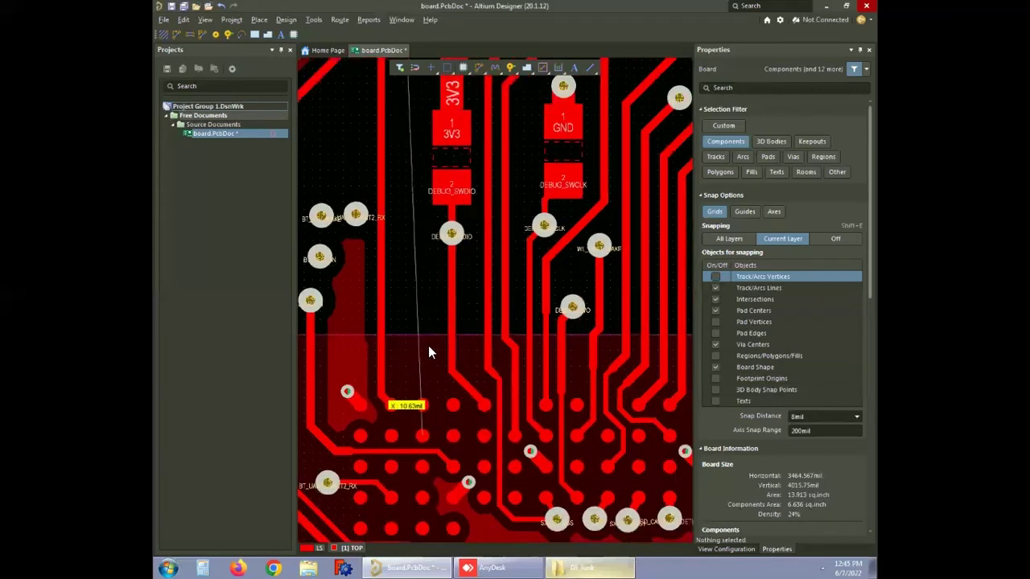
# - Add a new clearance rule, Clearance_1, in the Design Rules editor
pyautogui.click(287, 19)
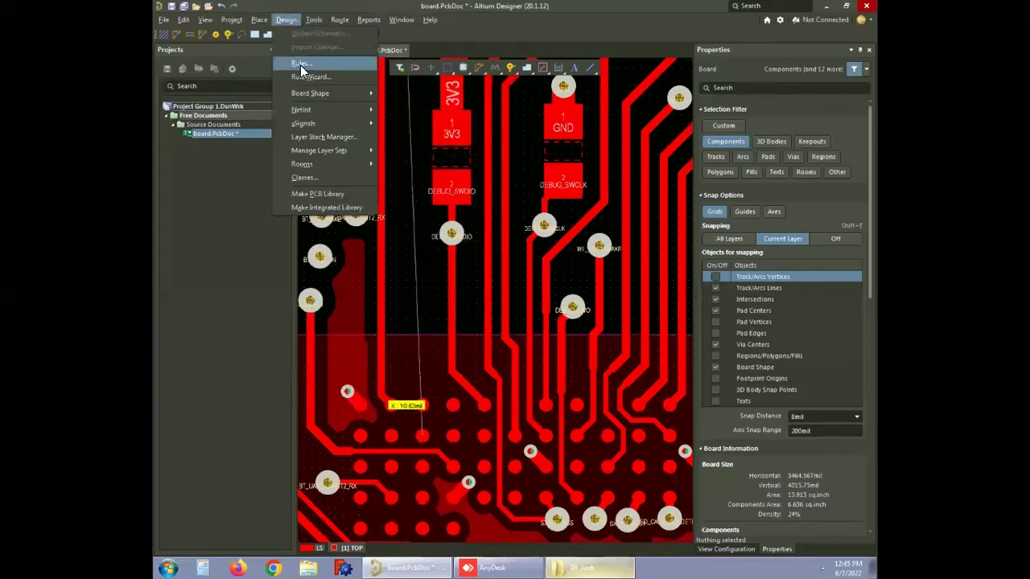
pyautogui.click(300, 65)
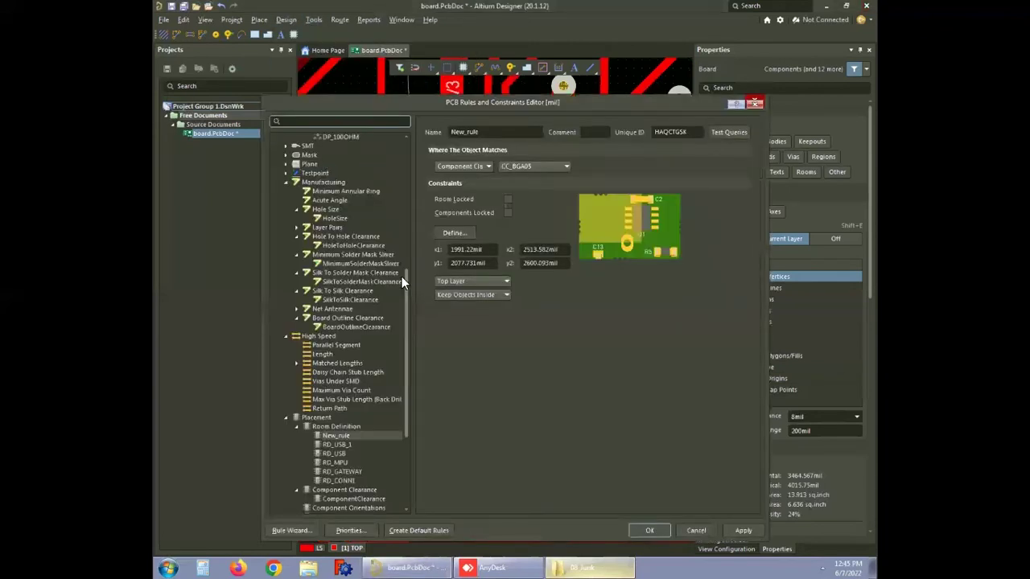
pyautogui.moveTo(402, 278); pyautogui.dragTo(412, 157)
pyautogui.click(330, 155)
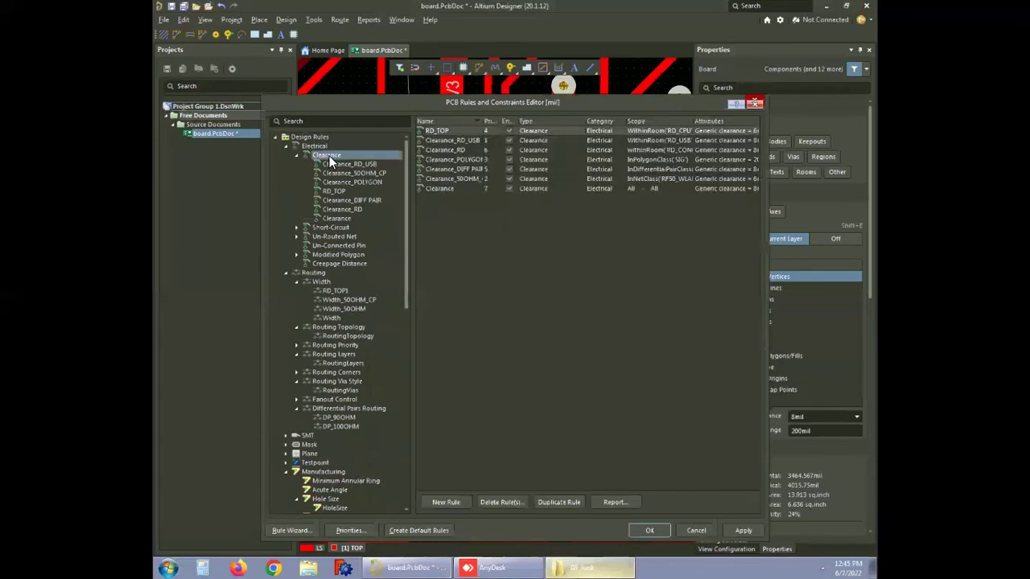
pyautogui.rightClick(329, 157)
pyautogui.click(347, 165)
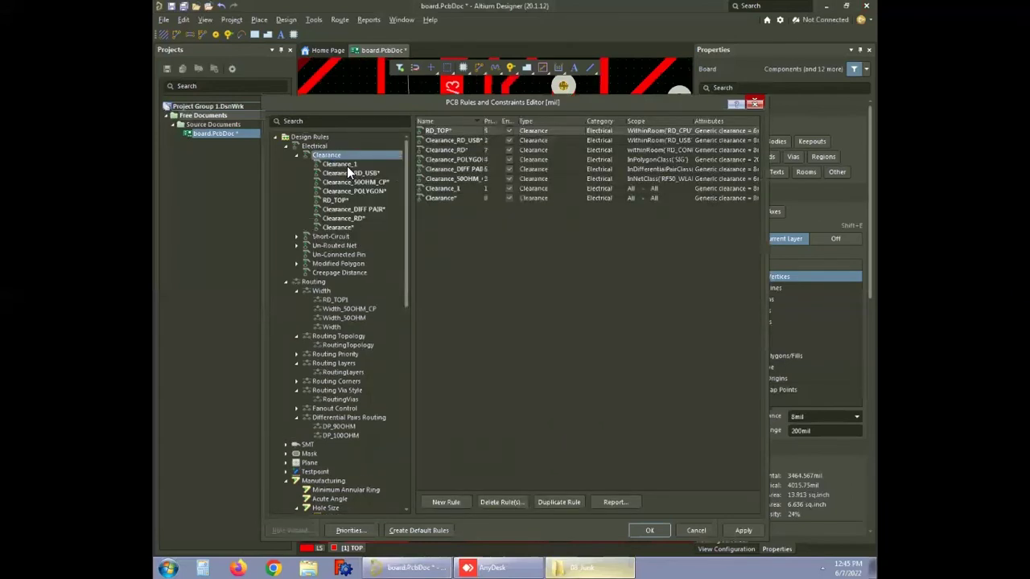
pyautogui.click(339, 165)
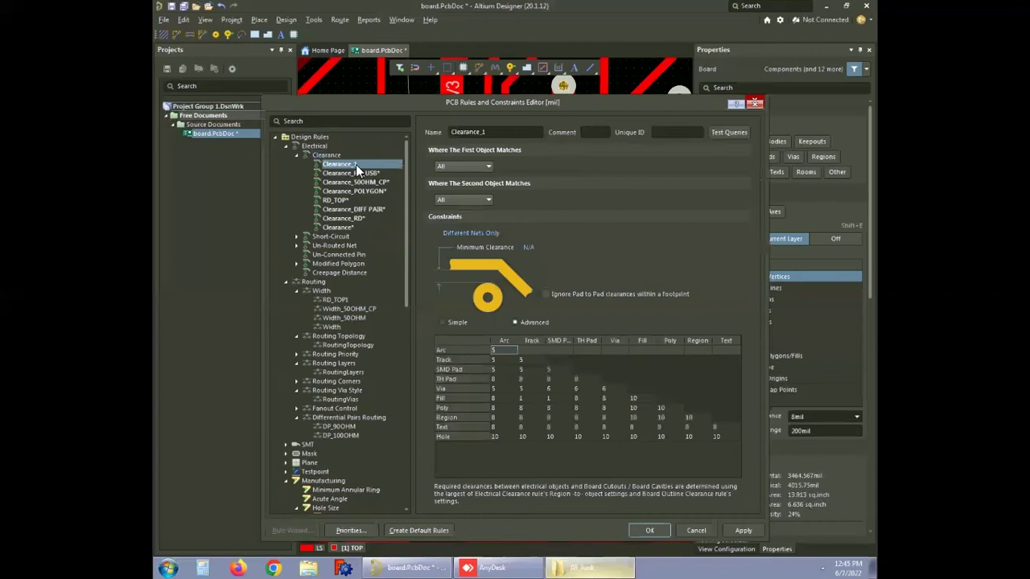
# - Set Clearance_1's first-object scope to the custom query WithinRoom('New_rule')
pyautogui.click(479, 166)
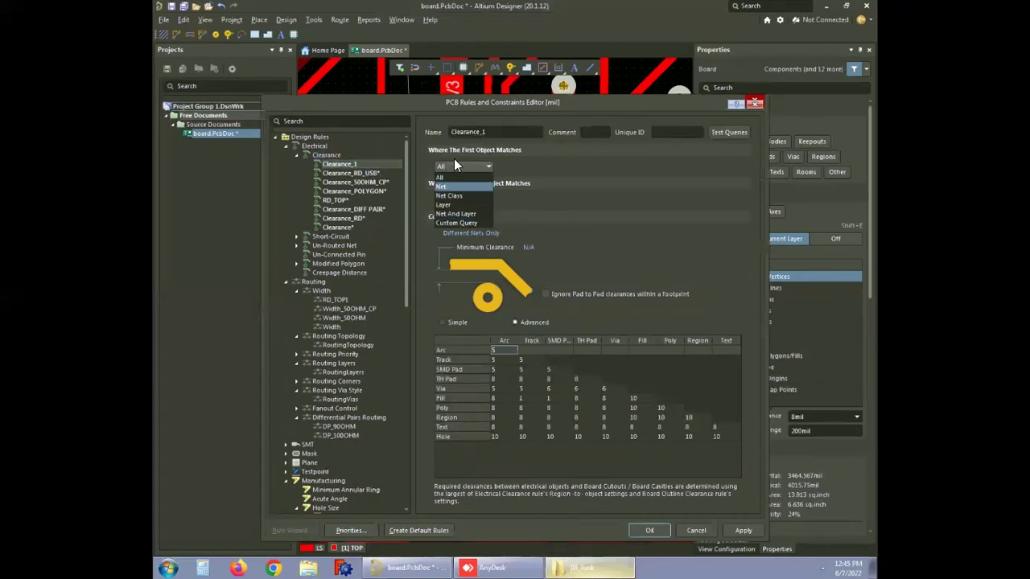
pyautogui.click(460, 224)
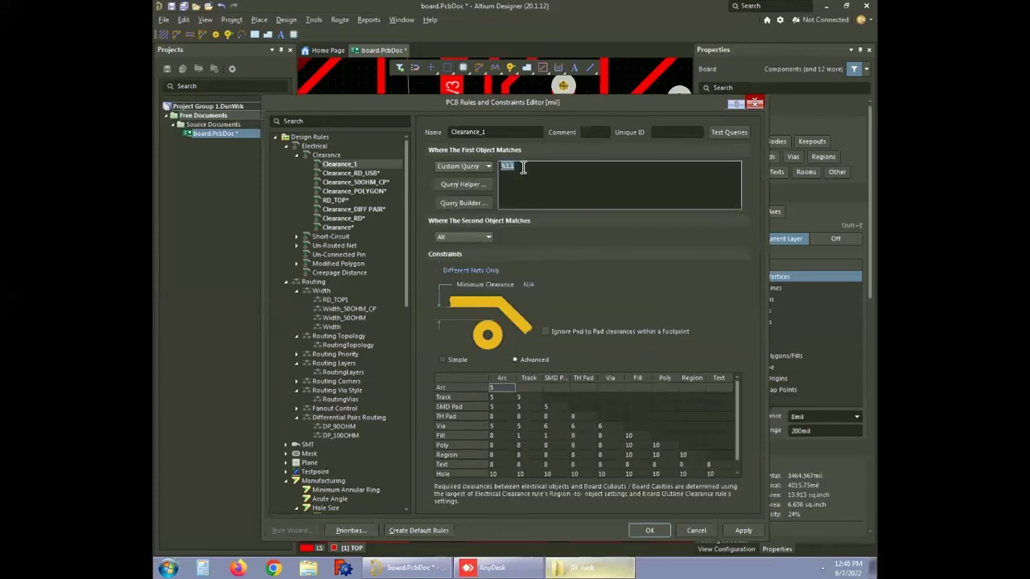
pyautogui.write('W')
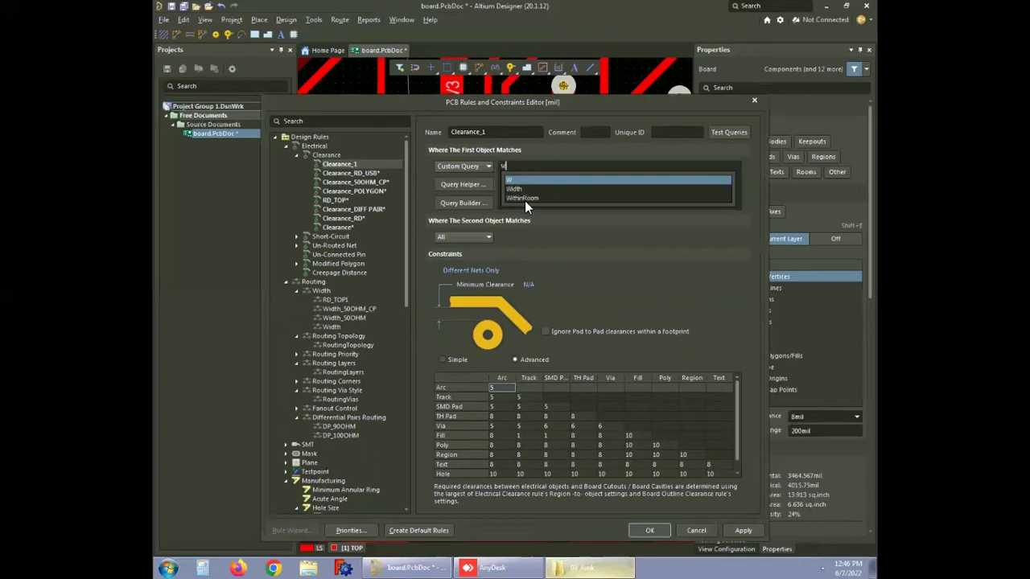
pyautogui.click(524, 198)
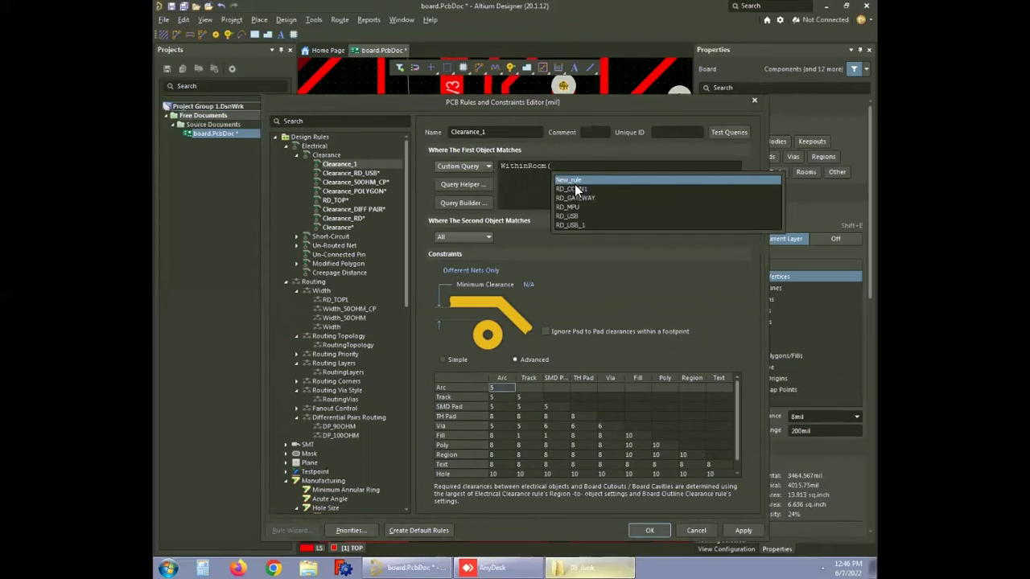
pyautogui.click(578, 179)
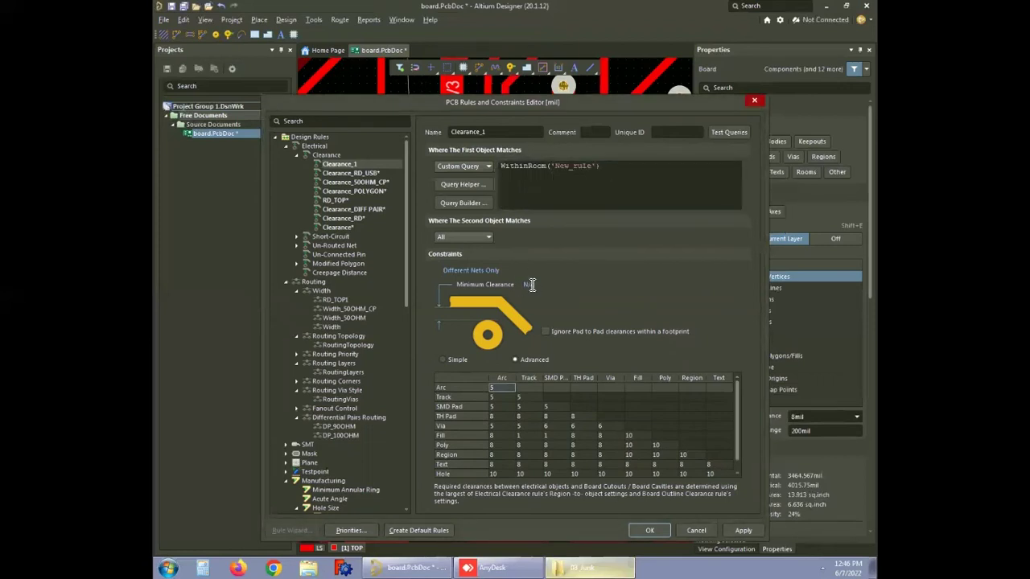
# - Set Clearance_1's minimum clearance to 3.565 across the whole matrix
pyautogui.click(526, 284)
pyautogui.write('3.565')
pyautogui.press('Return')
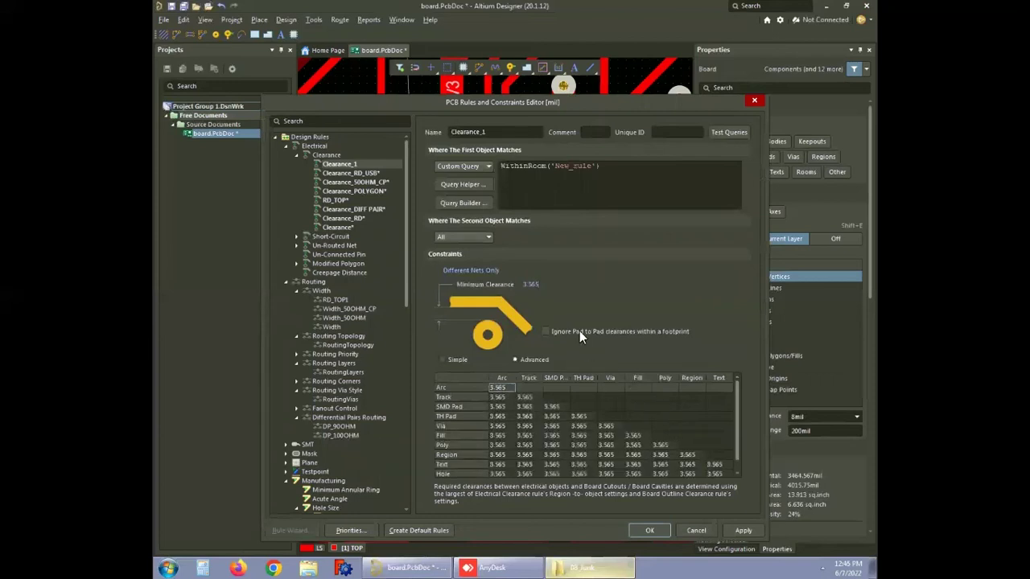
# - Change the Hole row clearances in the matrix to 8
pyautogui.scroll(-1, 738, 412)
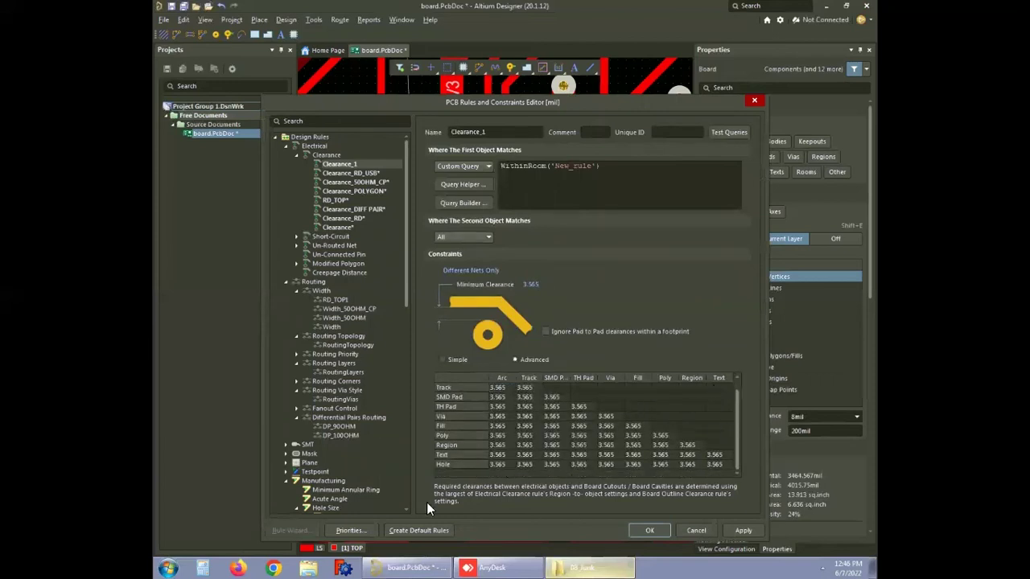
pyautogui.click(504, 465)
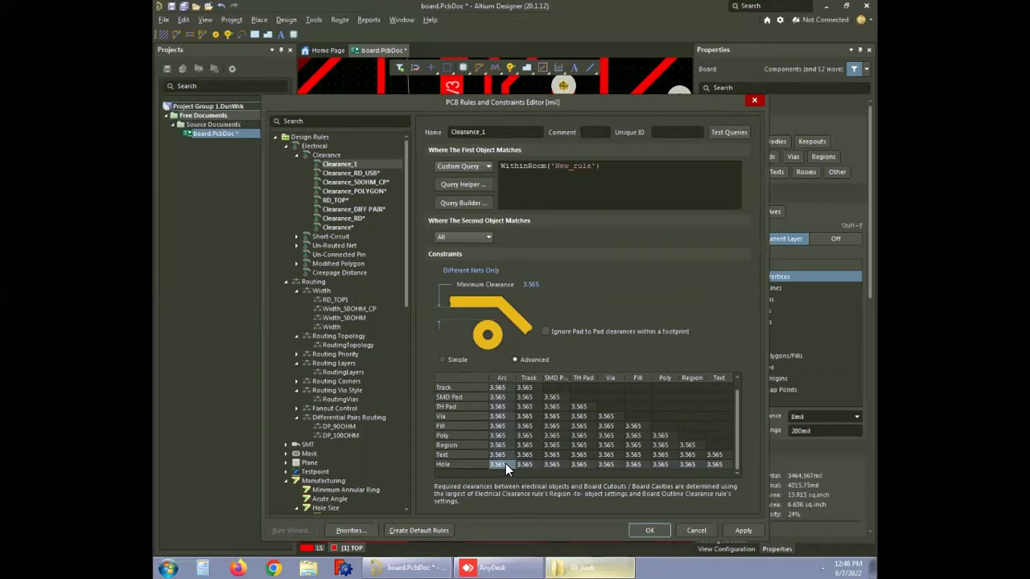
pyautogui.click(505, 463)
pyautogui.write('8')
pyautogui.click(533, 464)
pyautogui.moveTo(533, 461); pyautogui.dragTo(714, 464)
# - Append 'and OnBottomLayer and InNetClass('BLUETOOTH')' to Clearance_1's custom query
pyautogui.write('8')
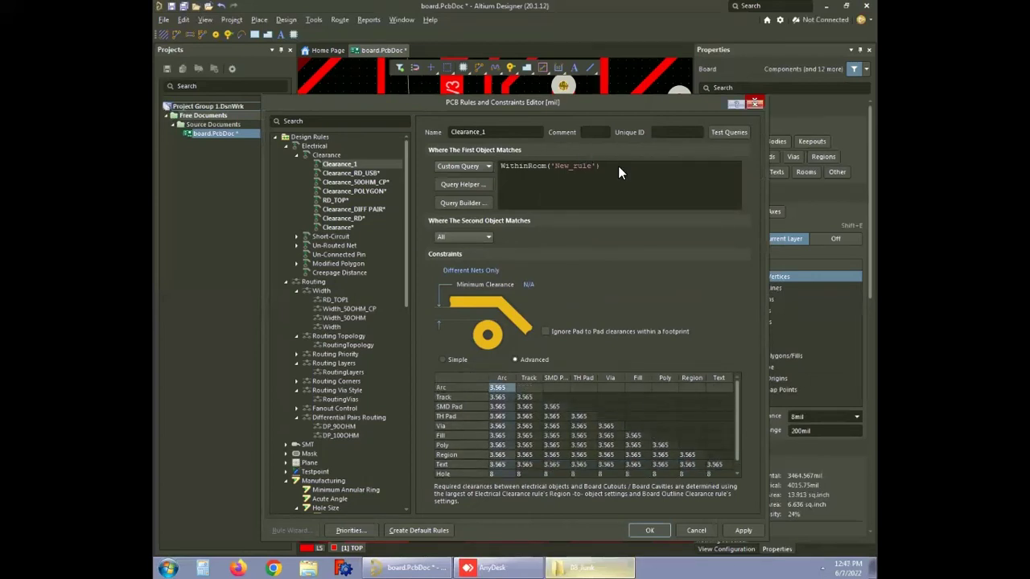
pyautogui.click(621, 167)
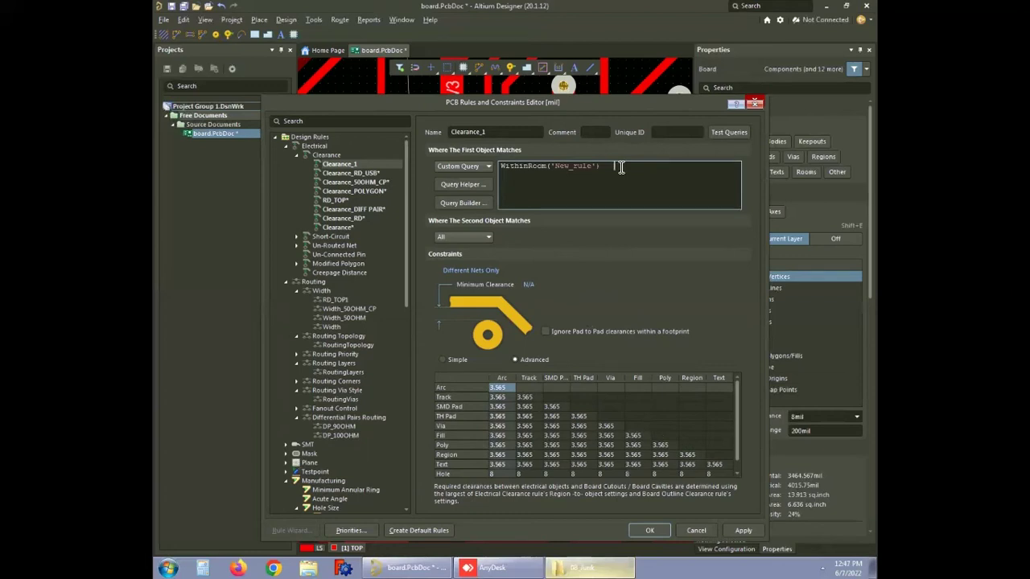
pyautogui.press('BackSpace')
pyautogui.write('and')
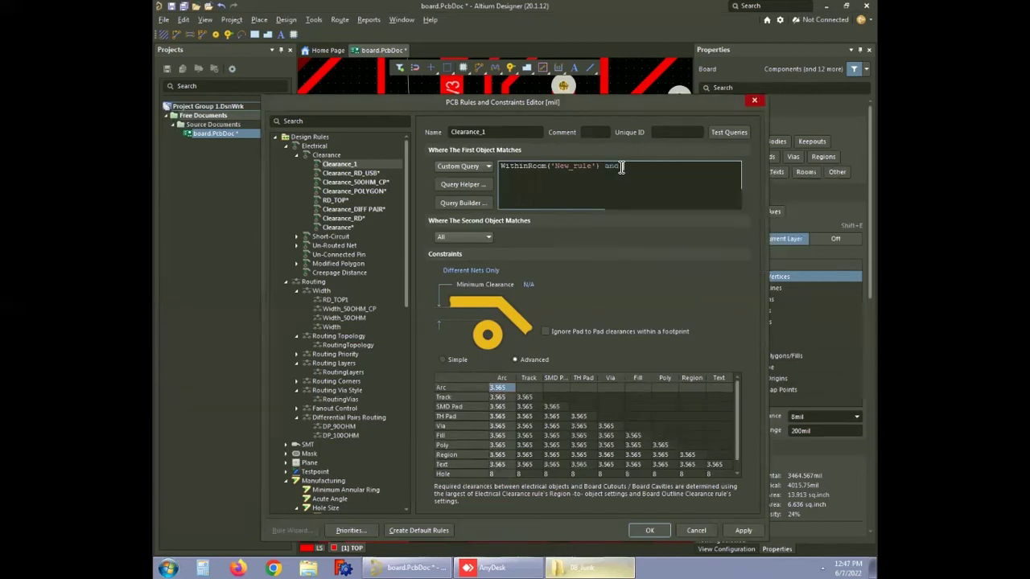
pyautogui.write(' On')
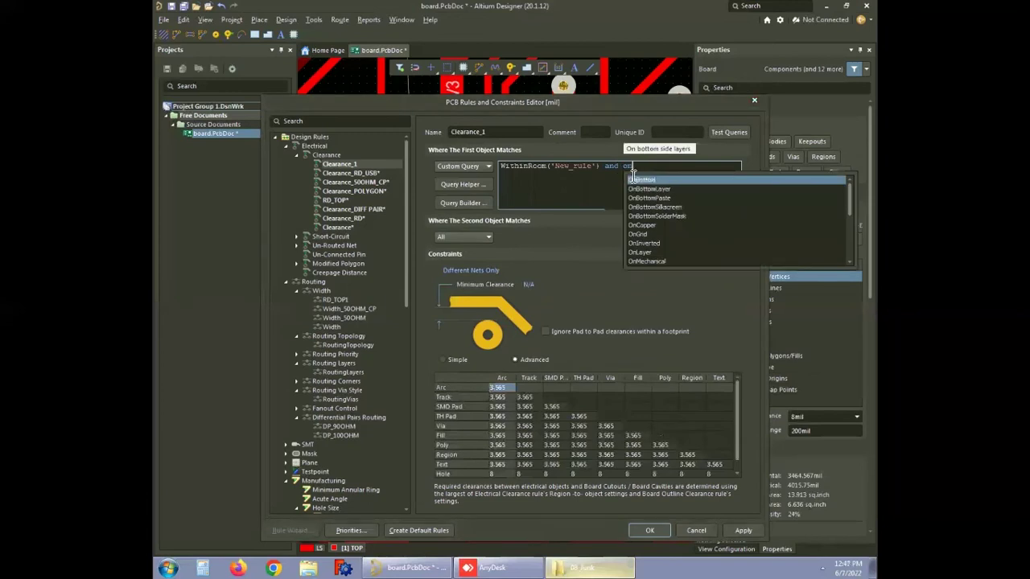
pyautogui.doubleClick(647, 188)
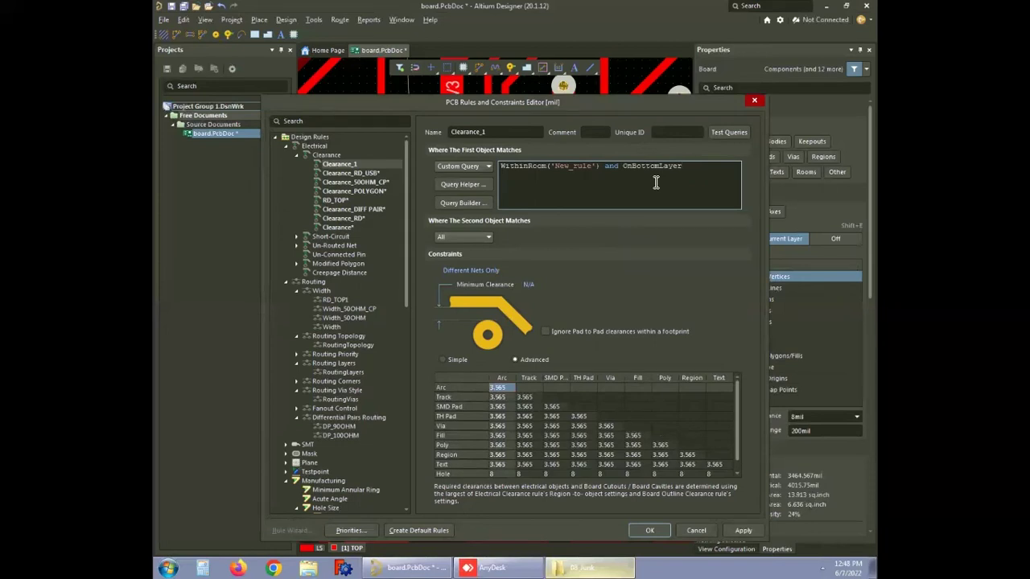
pyautogui.write('and in')
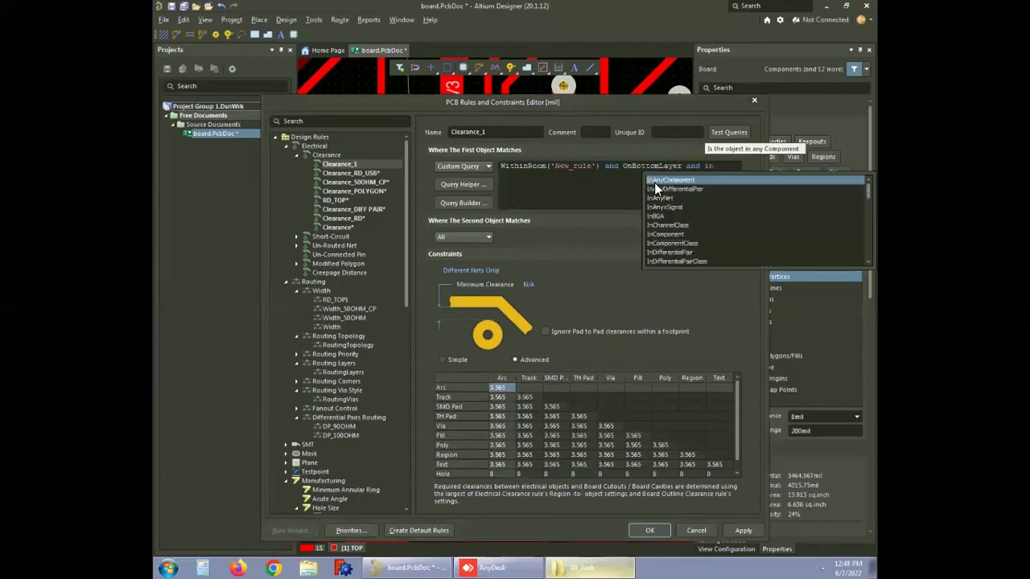
pyautogui.write('n')
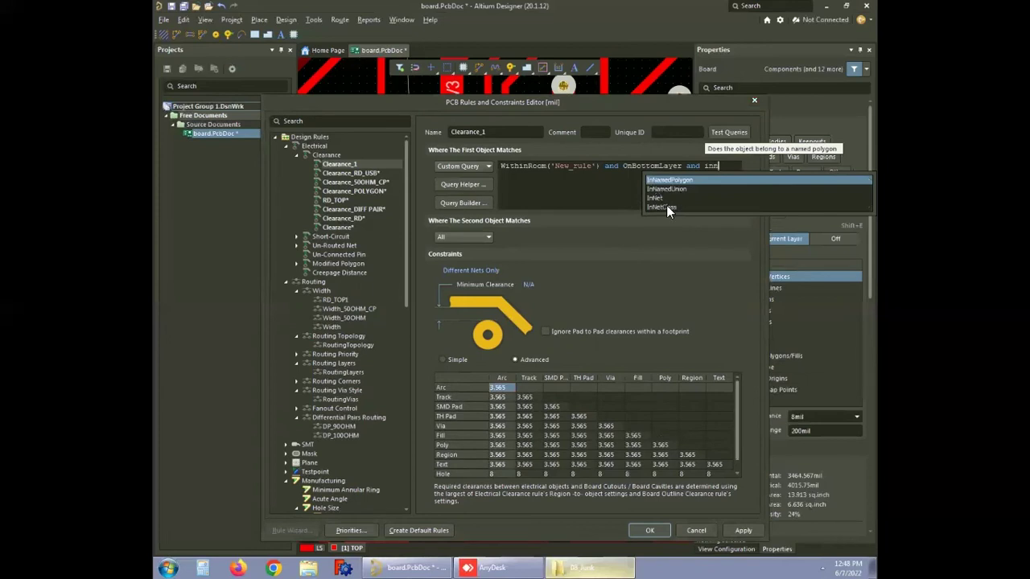
pyautogui.doubleClick(666, 206)
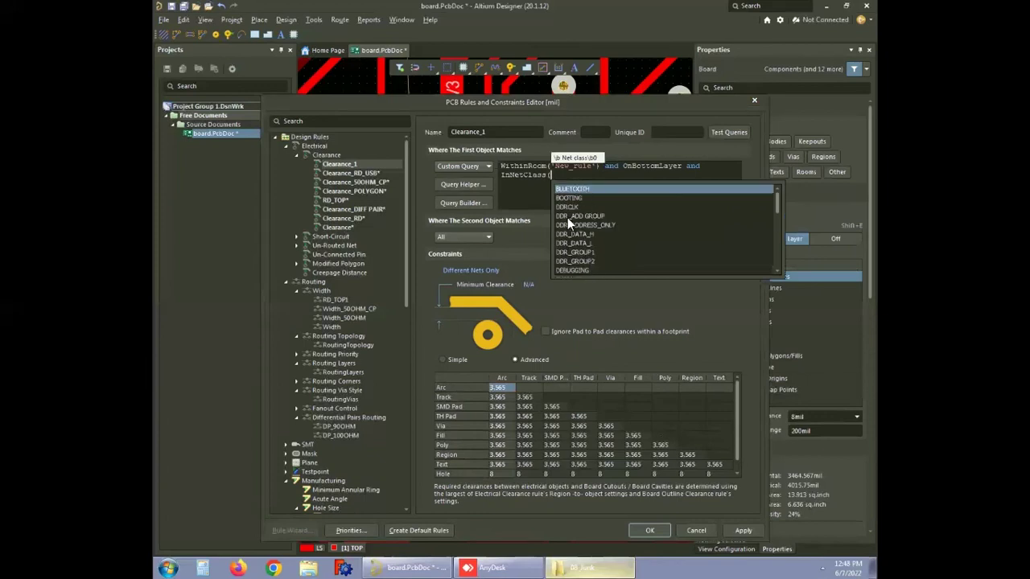
pyautogui.doubleClick(575, 190)
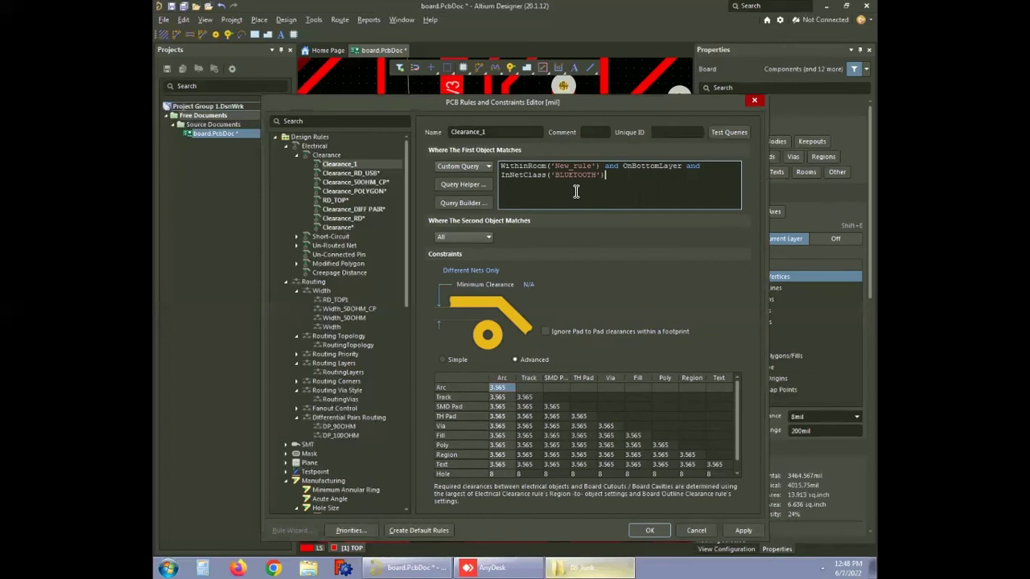
# - Delete the BLUETOOTH, InNetClass and OnBottomLayer conditions, leaving WithinRoom('New_rule')
pyautogui.press('BackSpace')
pyautogui.press('BackSpace')
pyautogui.press('BackSpace')
pyautogui.press('BackSpace')
pyautogui.press('BackSpace')
pyautogui.press('BackSpace')
pyautogui.press('BackSpace')
pyautogui.press('BackSpace')
pyautogui.press('BackSpace')
pyautogui.press('BackSpace')
pyautogui.press('BackSpace')
pyautogui.press('BackSpace')
pyautogui.press('BackSpace')
pyautogui.press('BackSpace')
pyautogui.press('BackSpace')
pyautogui.press('BackSpace')
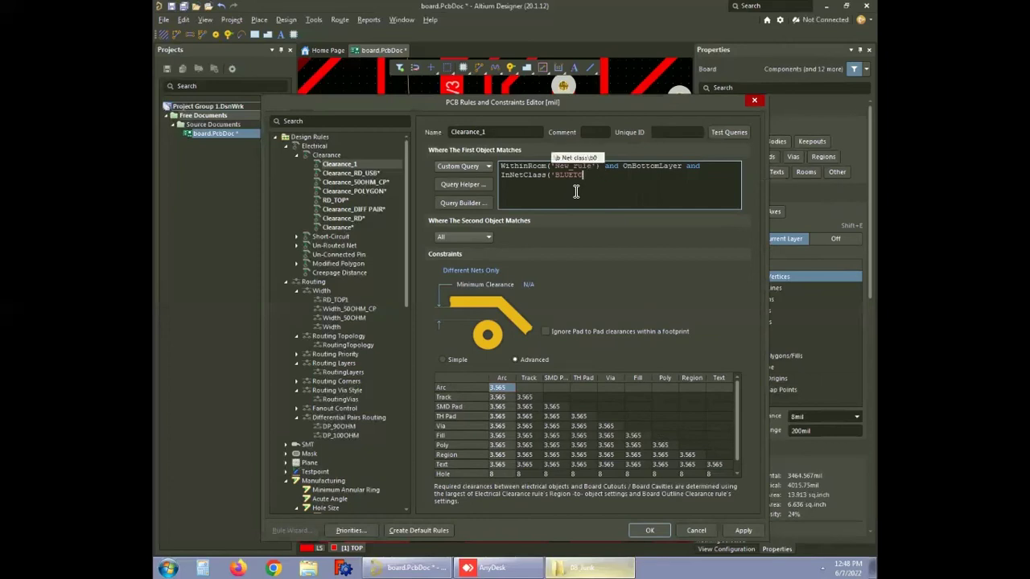
pyautogui.press('BackSpace')
pyautogui.press('BackSpace')
pyautogui.press('BackSpace')
pyautogui.press('BackSpace')
pyautogui.press('BackSpace')
pyautogui.press('BackSpace')
pyautogui.press('BackSpace')
pyautogui.press('BackSpace')
pyautogui.press('BackSpace')
pyautogui.press('BackSpace')
pyautogui.press('BackSpace')
pyautogui.press('BackSpace')
pyautogui.press('BackSpace')
pyautogui.press('BackSpace')
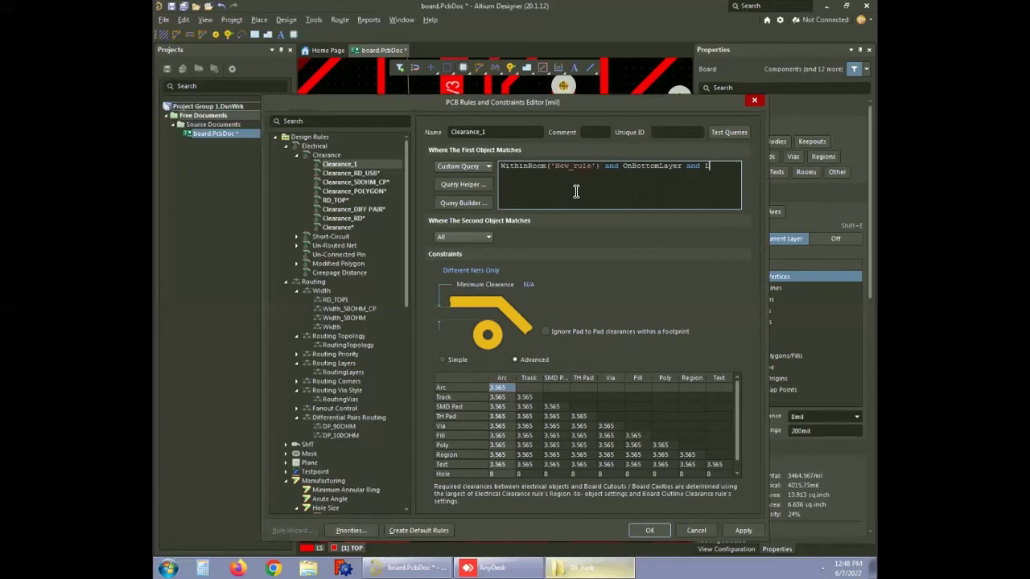
pyautogui.press('BackSpace')
pyautogui.press('BackSpace')
pyautogui.press('BackSpace')
pyautogui.press('BackSpace')
pyautogui.press('BackSpace')
pyautogui.press('BackSpace')
pyautogui.press('BackSpace')
pyautogui.press('BackSpace')
pyautogui.press('BackSpace')
pyautogui.press('BackSpace')
pyautogui.press('BackSpace')
pyautogui.press('BackSpace')
pyautogui.press('BackSpace')
pyautogui.press('BackSpace')
pyautogui.press('BackSpace')
# - Add a Width_1 routing width rule scoped to WithinRoom('New_rule')
pyautogui.click(325, 290)
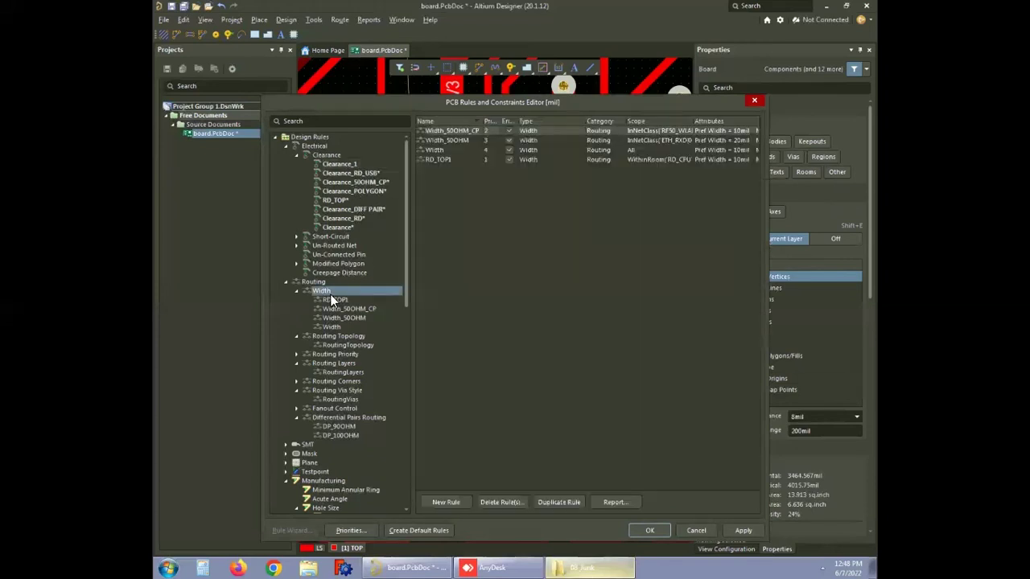
pyautogui.rightClick(332, 291)
pyautogui.click(358, 303)
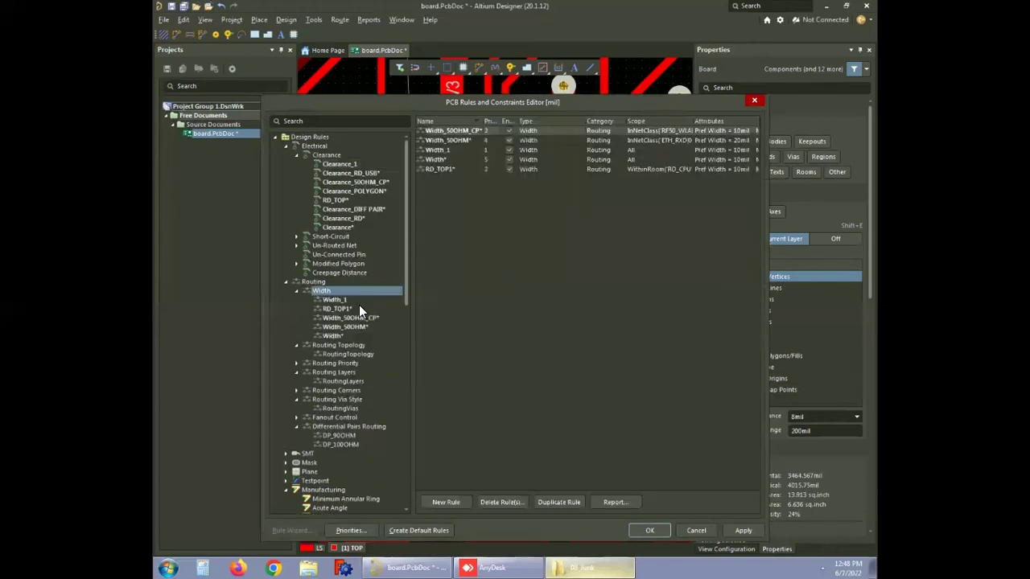
pyautogui.click(333, 301)
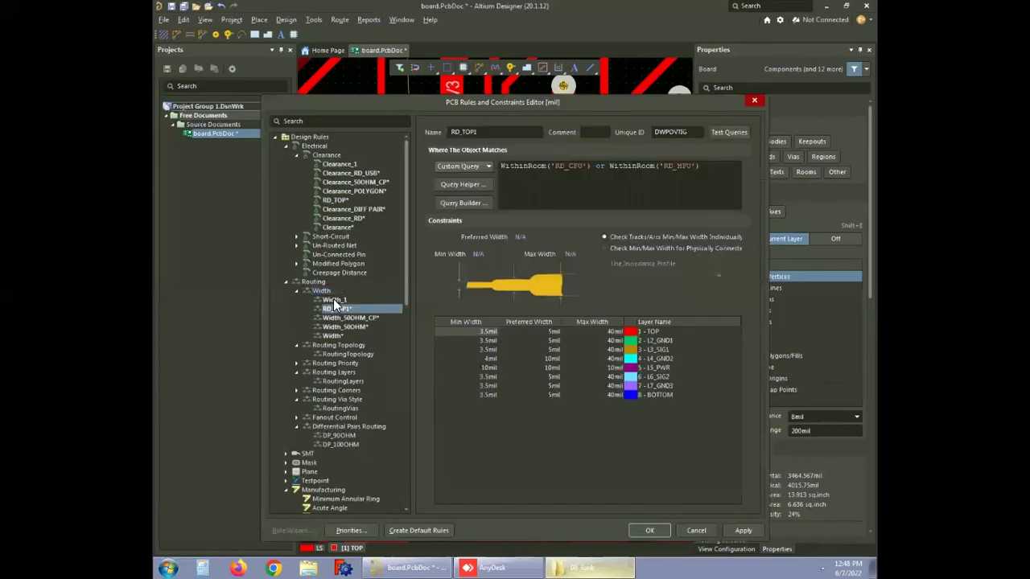
pyautogui.doubleClick(493, 132)
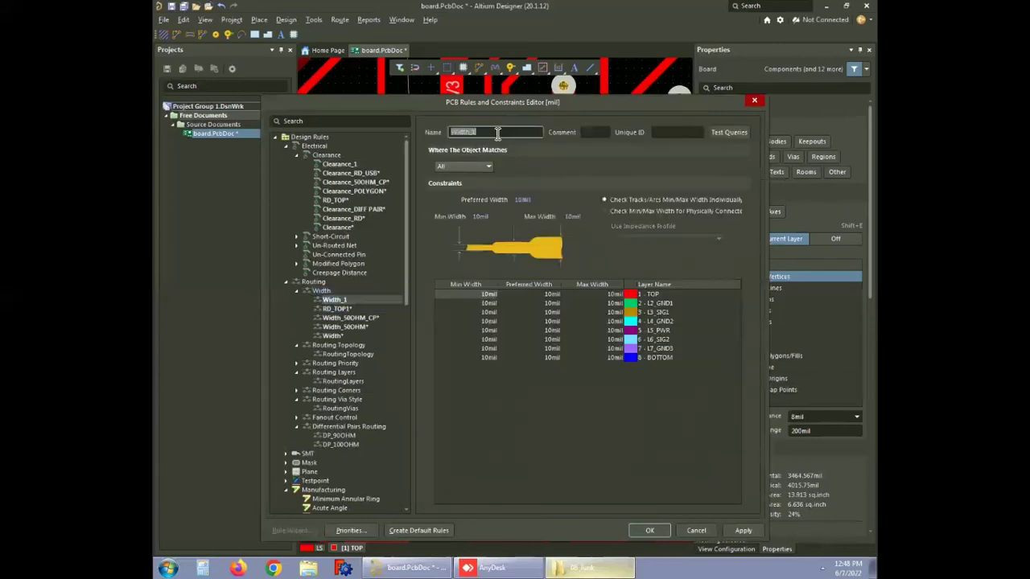
pyautogui.click(487, 165)
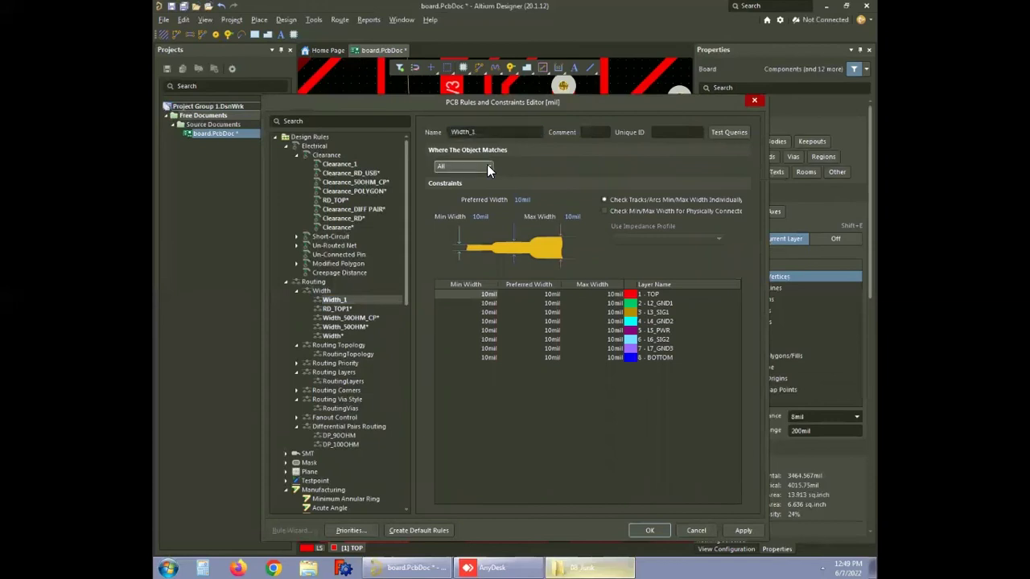
pyautogui.click(455, 223)
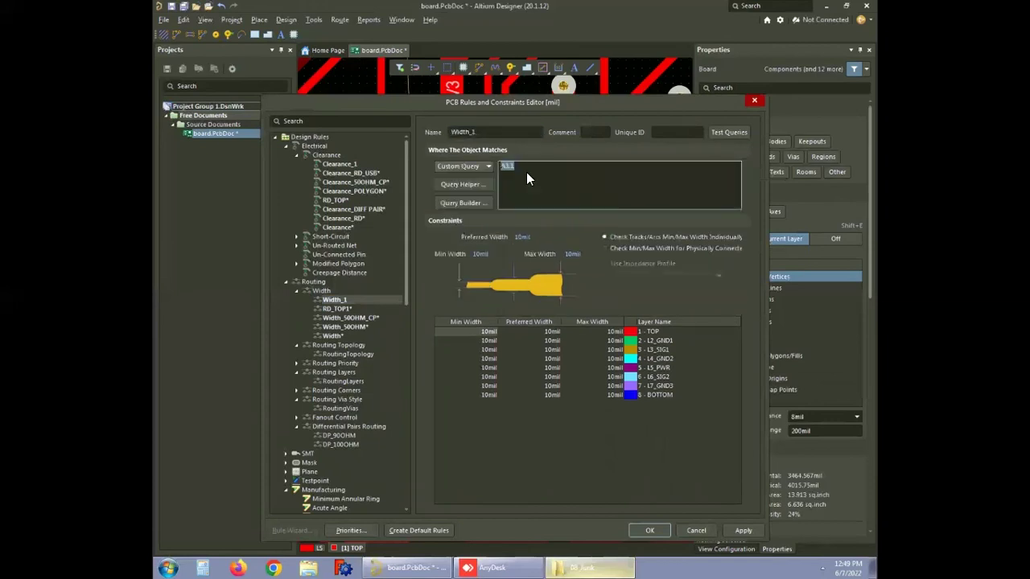
pyautogui.write('W')
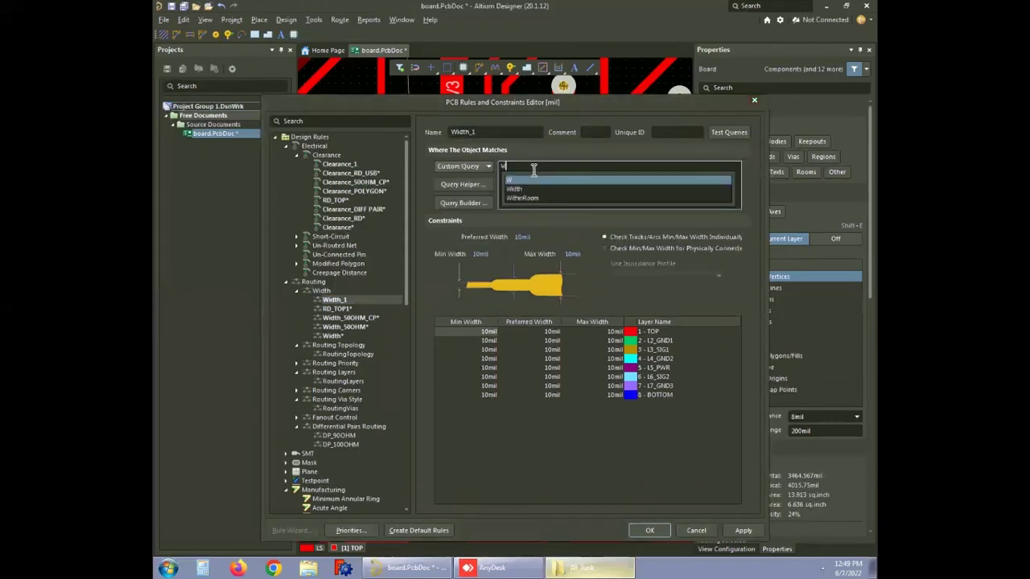
pyautogui.press('Return')
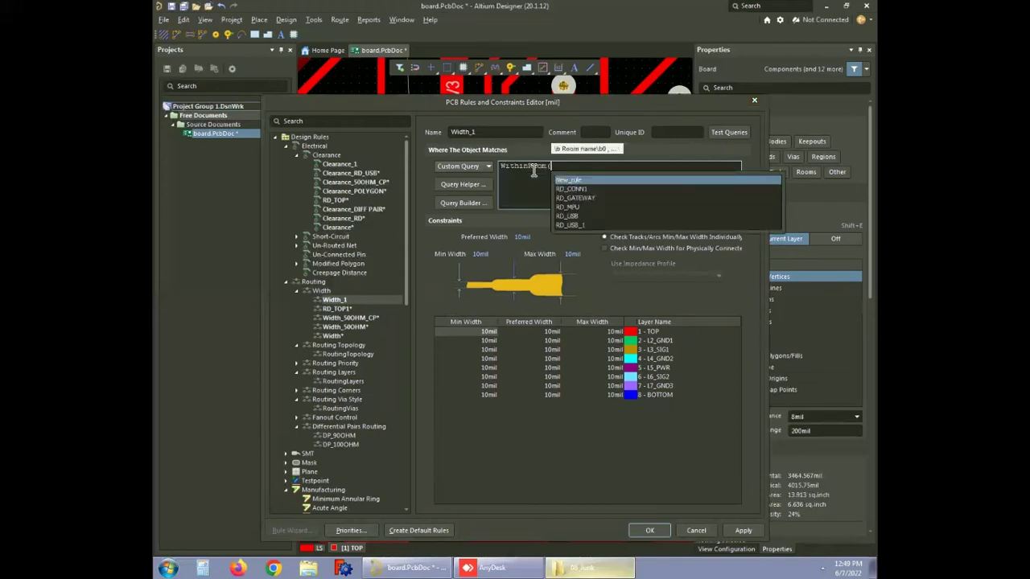
pyautogui.press('Return')
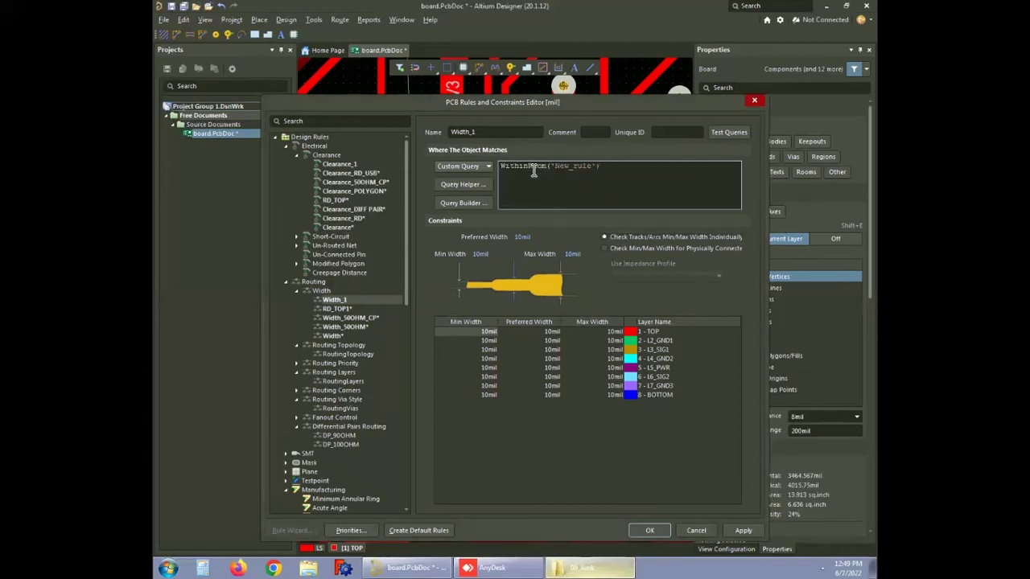
# - Set Width_1's preferred, minimum and maximum track widths to 3.5mil
pyautogui.click(523, 237)
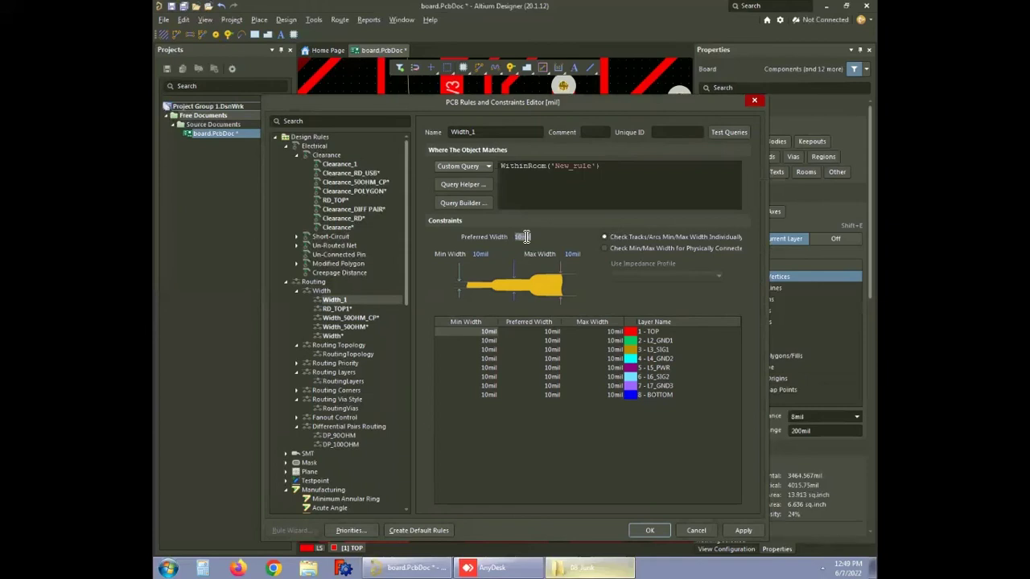
pyautogui.write('3.5')
pyautogui.click(481, 255)
pyautogui.write('1')
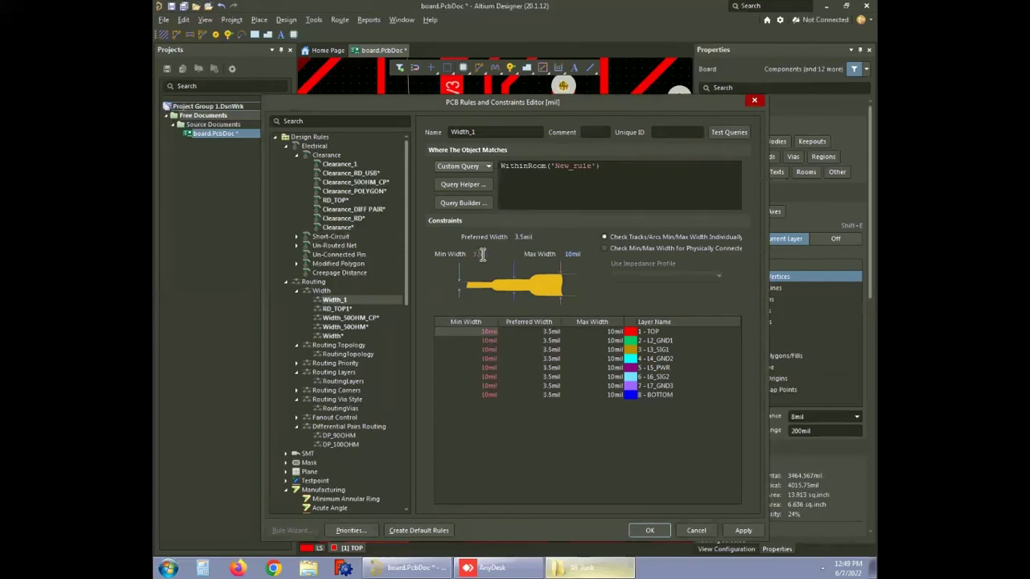
pyautogui.write('5')
pyautogui.click(572, 254)
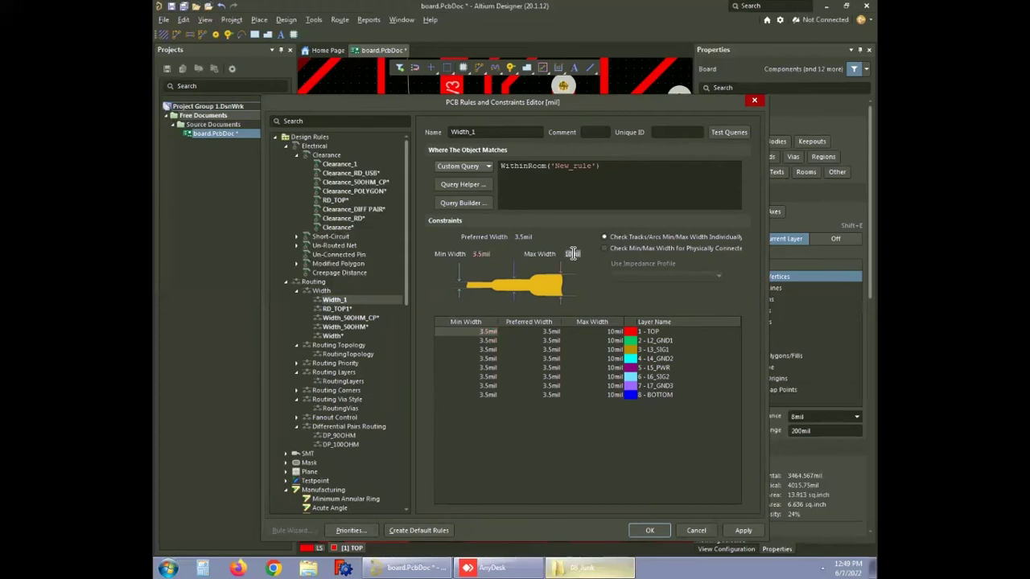
pyautogui.write('3.5')
pyautogui.press('Return')
# - Add a RoutingVias_1 via style rule scoped to WithinRoom('New_rule')
pyautogui.click(320, 400)
pyautogui.rightClick(320, 400)
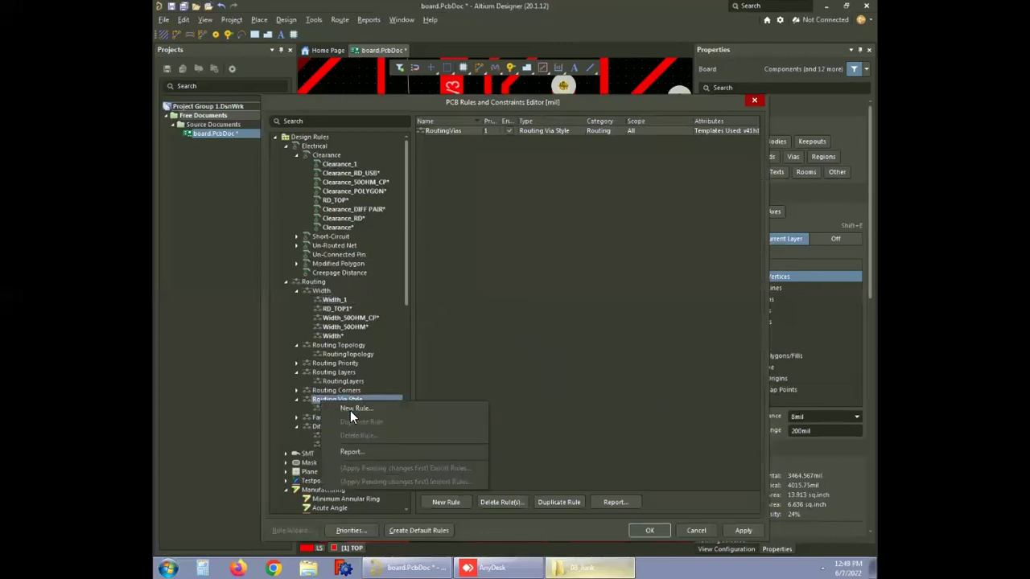
pyautogui.click(354, 409)
pyautogui.click(350, 409)
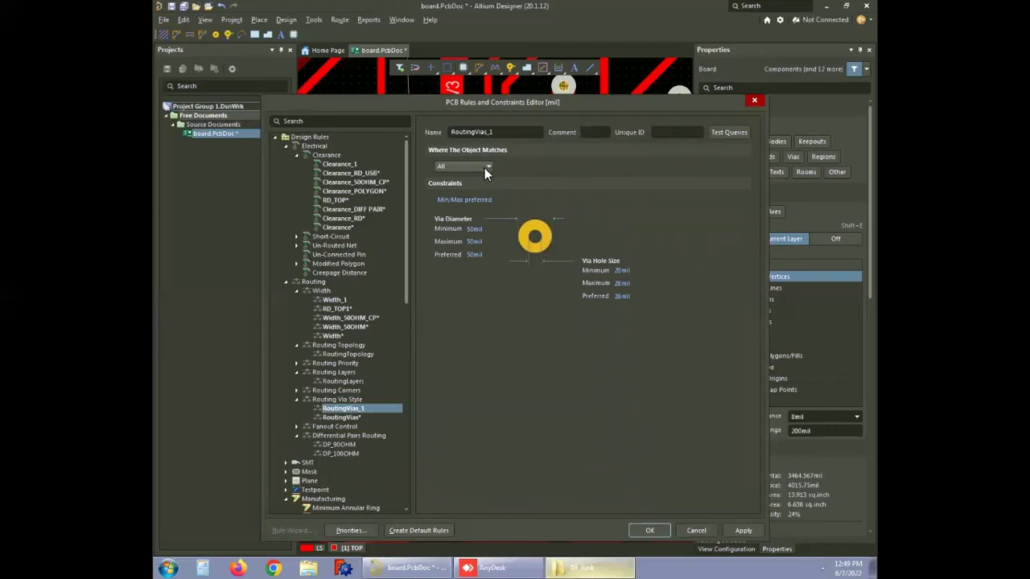
pyautogui.click(485, 168)
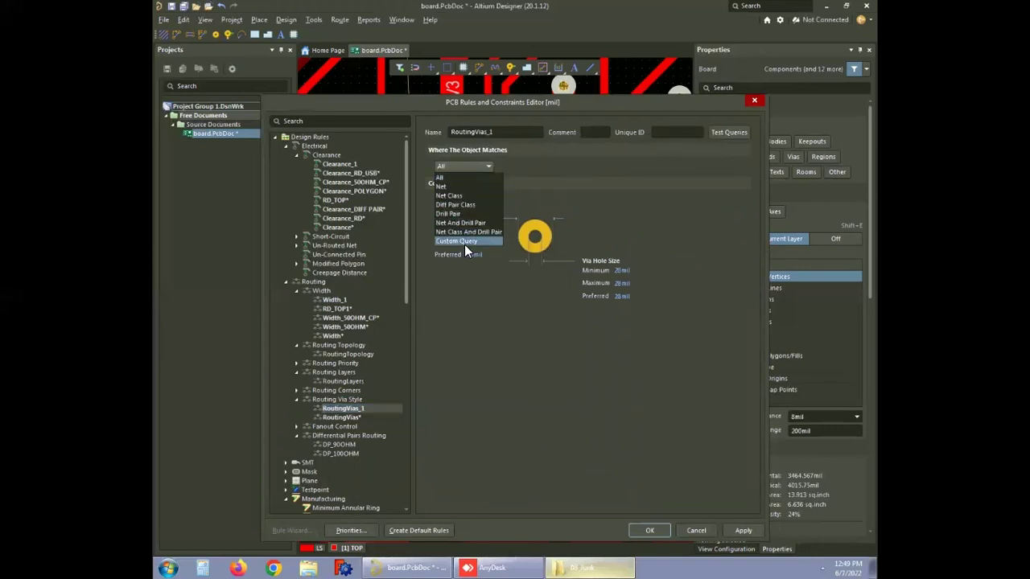
pyautogui.click(465, 244)
pyautogui.write('w')
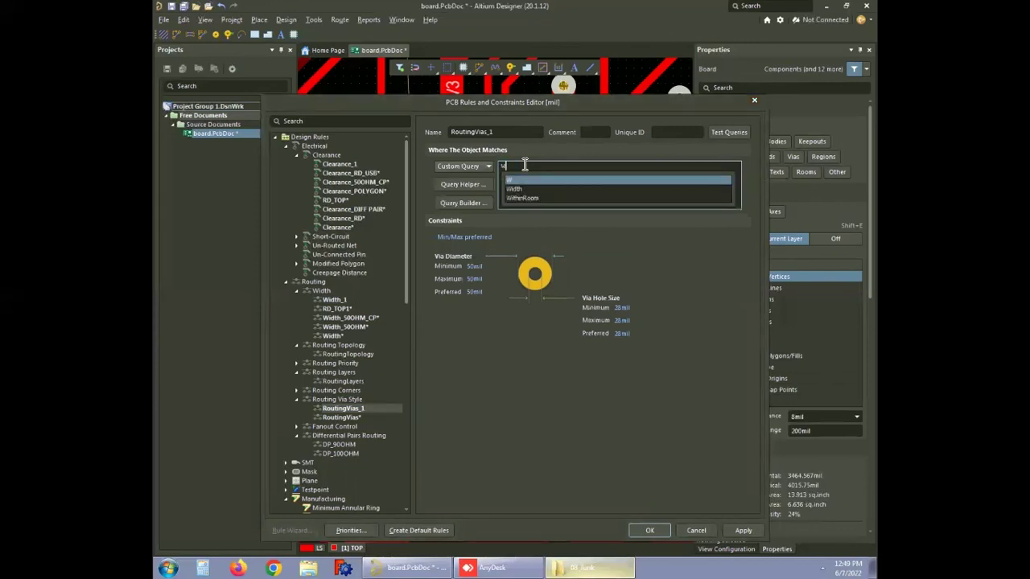
pyautogui.press('Down')
pyautogui.press('Down')
pyautogui.press('Return')
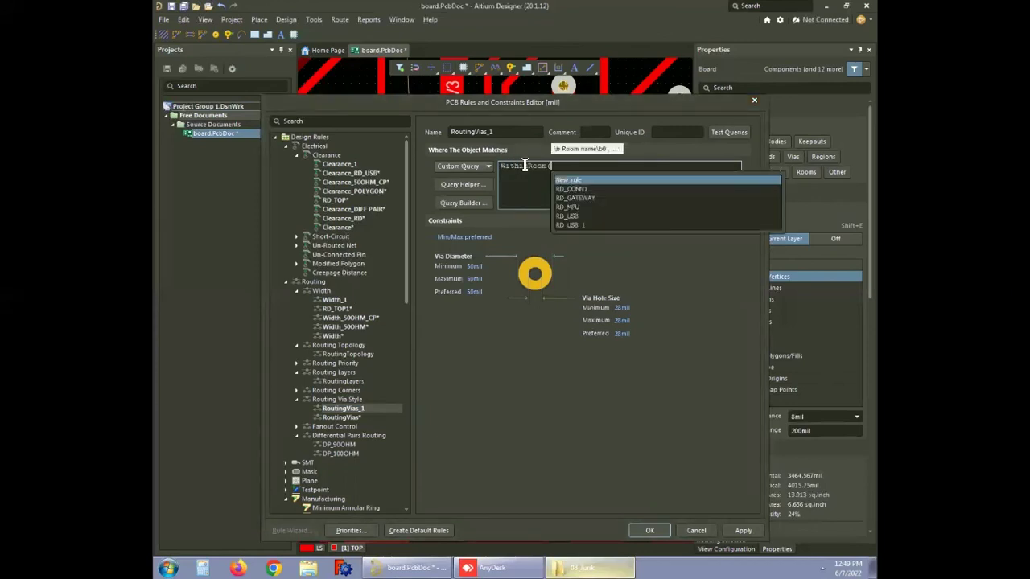
pyautogui.press('Return')
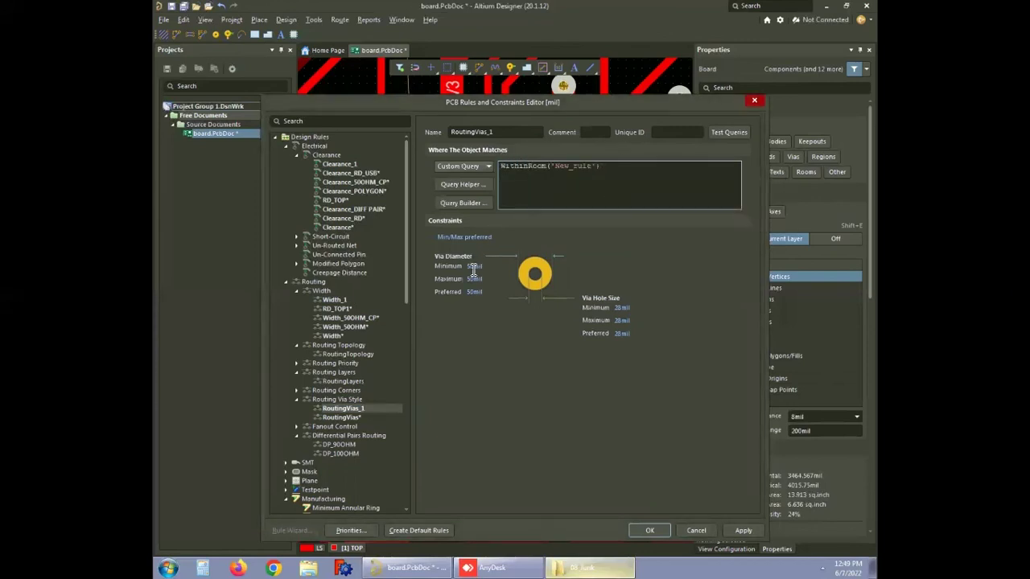
# - Set the via diameter to 10 and enter hole sizes 6, 4 and 6
pyautogui.click(473, 266)
pyautogui.write('1')
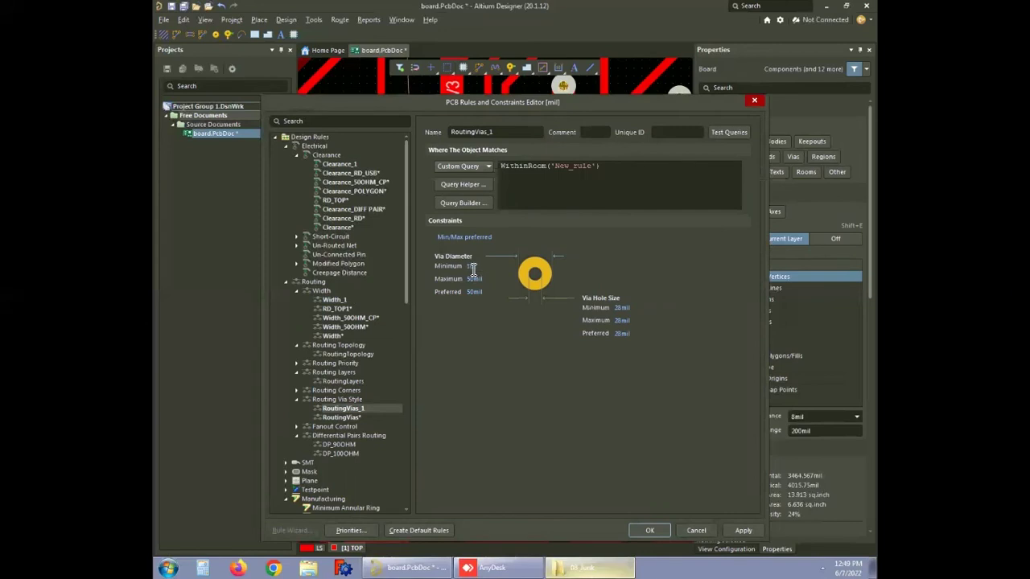
pyautogui.write('0')
pyautogui.click(473, 292)
pyautogui.write('10')
pyautogui.click(622, 308)
pyautogui.write('6')
pyautogui.click(622, 320)
pyautogui.write('4')
pyautogui.press('Tab')
pyautogui.write('6')
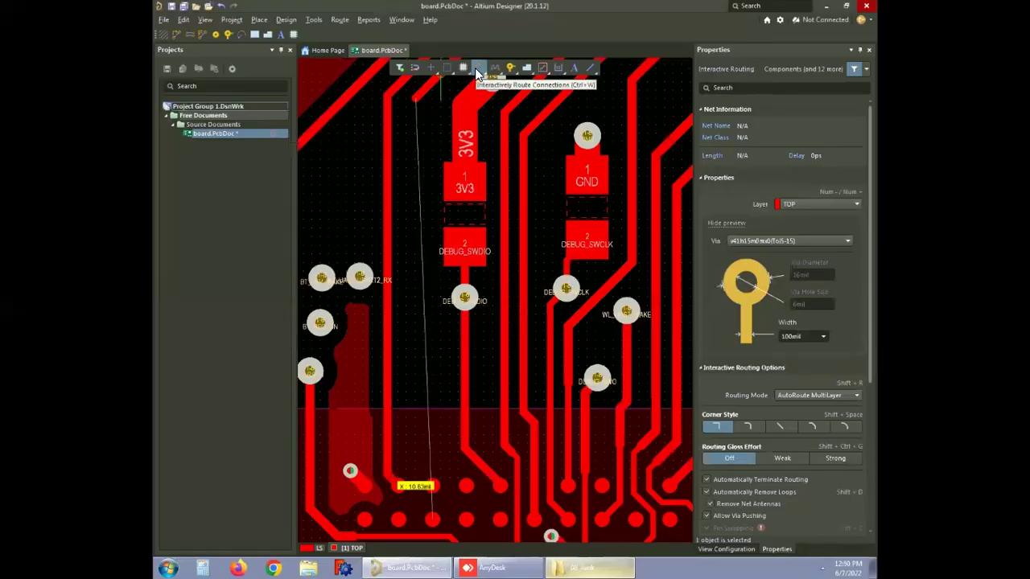
# - Interactively route the WL_REG_ON track end down between BGA pads A2 and A3 into the New_rule room
pyautogui.rightClick(476, 68)
pyautogui.click(478, 68)
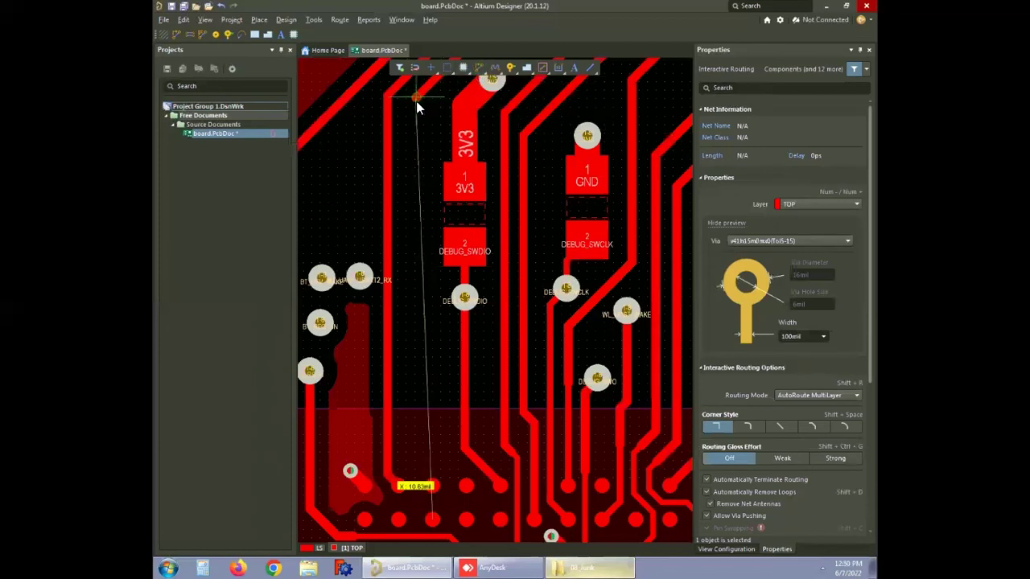
pyautogui.click(415, 98)
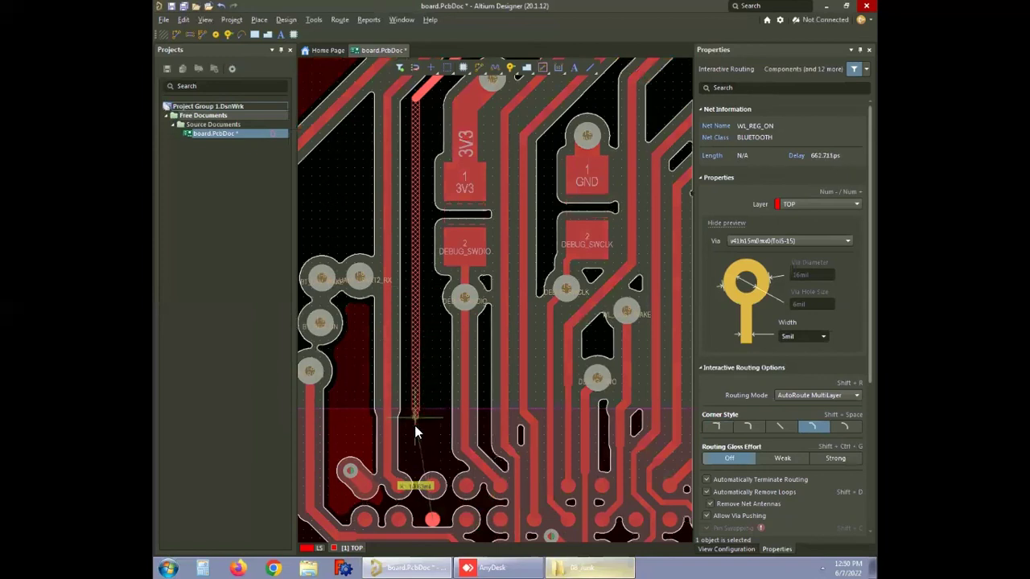
pyautogui.keyDown('ctrl'); pyautogui.scroll(4, 414, 431); pyautogui.keyUp('ctrl')
pyautogui.keyDown('ctrl'); pyautogui.scroll(-2, 424, 419); pyautogui.keyUp('ctrl')
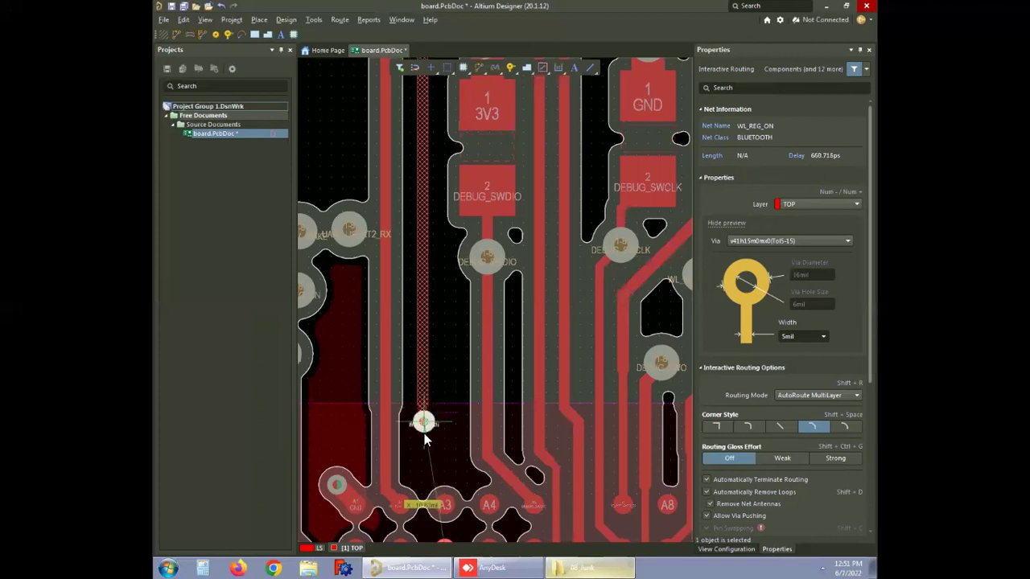
pyautogui.keyDown('ctrl'); pyautogui.scroll(1, 424, 436); pyautogui.keyUp('ctrl')
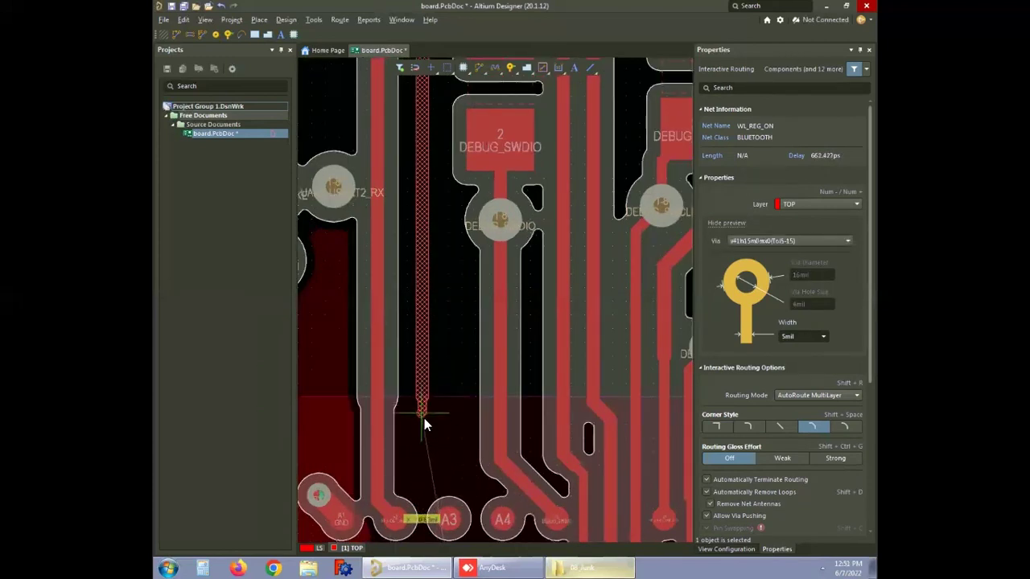
pyautogui.keyDown('ctrl'); pyautogui.scroll(-1, 421, 438); pyautogui.keyUp('ctrl')
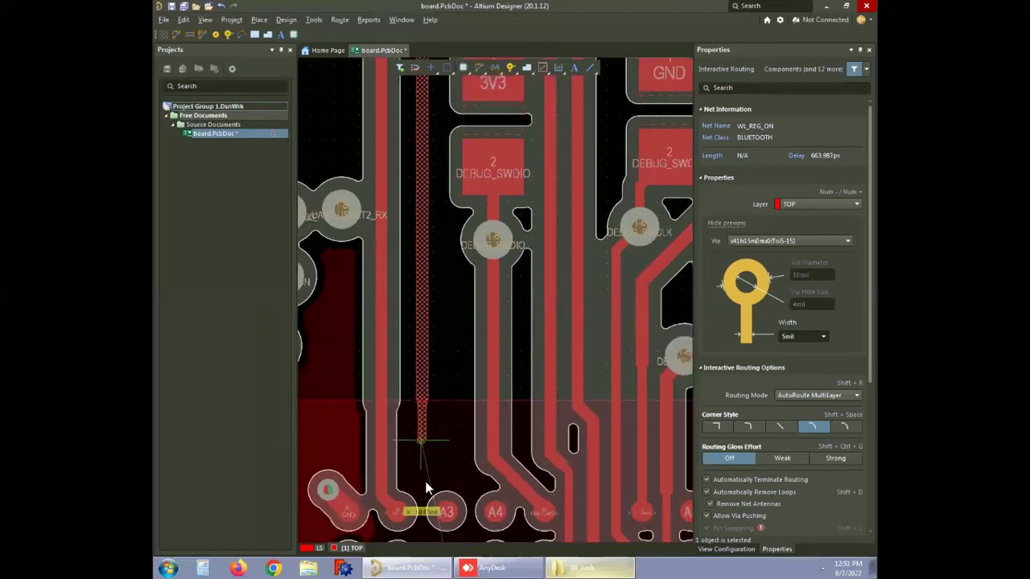
pyautogui.keyDown('ctrl'); pyautogui.scroll(-1, 424, 495); pyautogui.keyUp('ctrl')
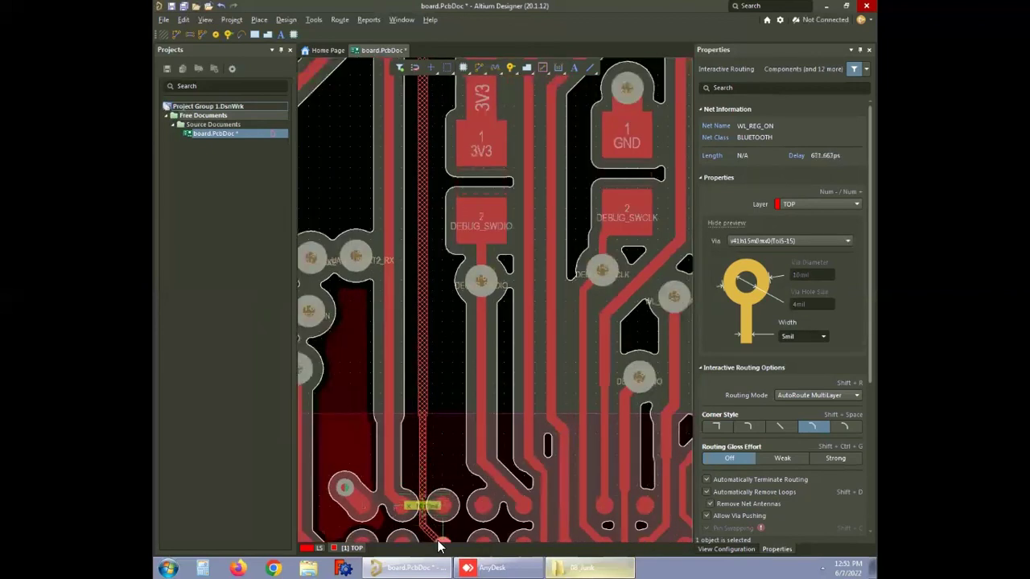
# - Finish the WL_REG_ON route and exit interactive routing mode
pyautogui.press('Escape')
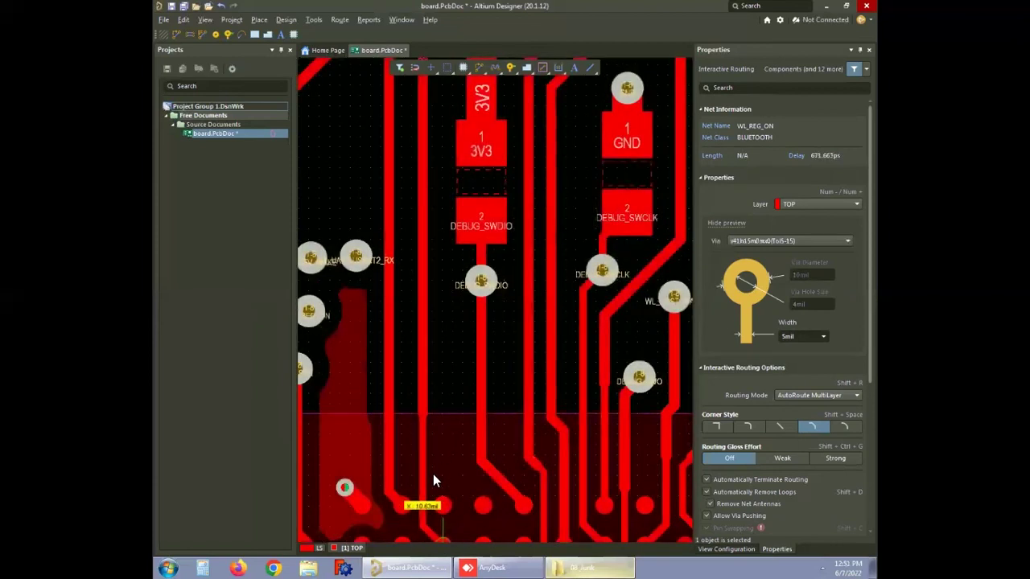
pyautogui.press('Escape')
pyautogui.scroll(-1, 435, 481)
pyautogui.keyDown('ctrl'); pyautogui.scroll(1, 435, 480); pyautogui.keyUp('ctrl')
pyautogui.keyDown('ctrl'); pyautogui.scroll(3, 449, 441); pyautogui.keyUp('ctrl')
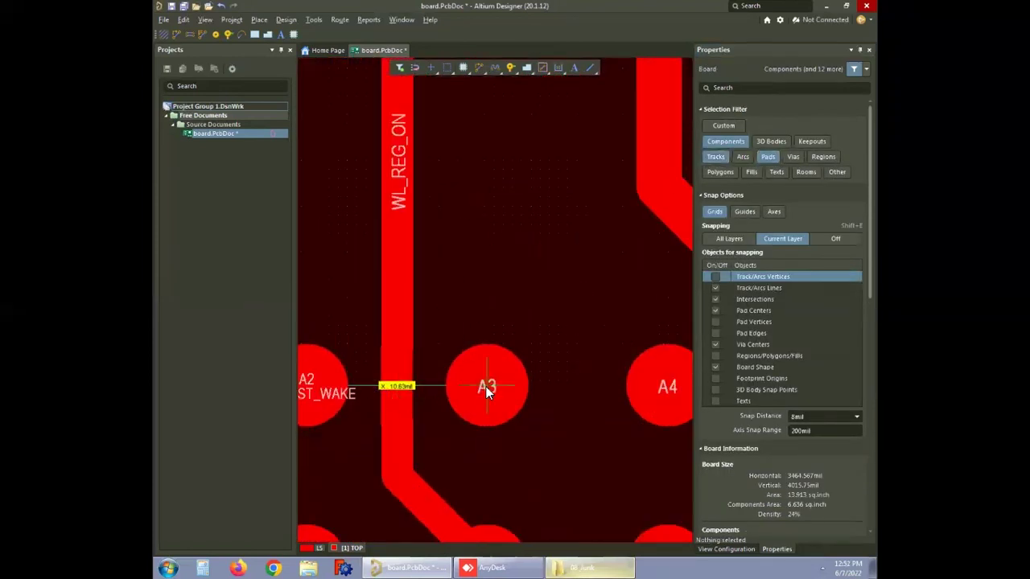
# - Measure the track's clearance to pads A3 and A2 (3.565mil each) and confirm its 3.5mil width
pyautogui.click(394, 393)
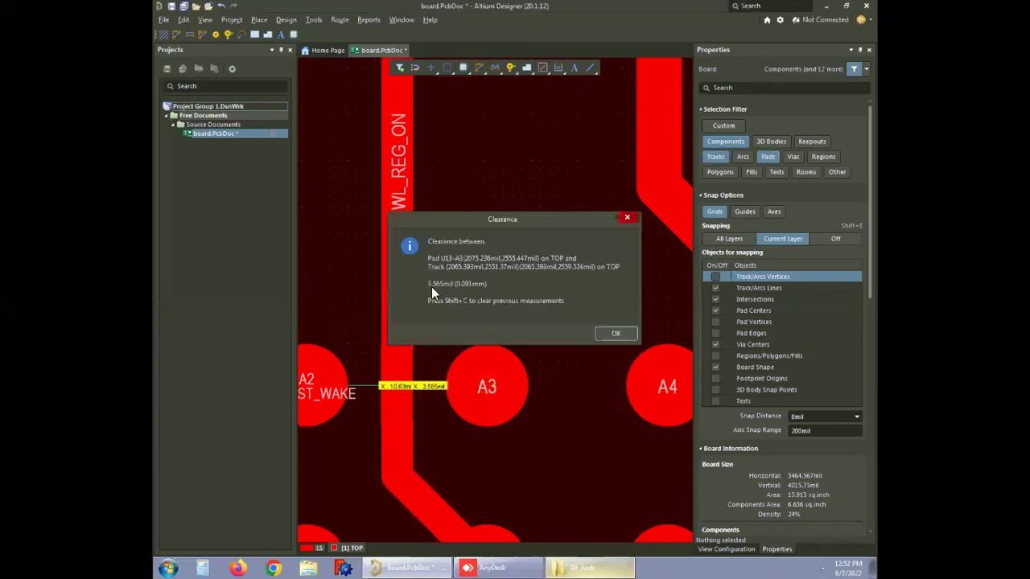
pyautogui.click(615, 333)
pyautogui.click(338, 387)
pyautogui.click(400, 399)
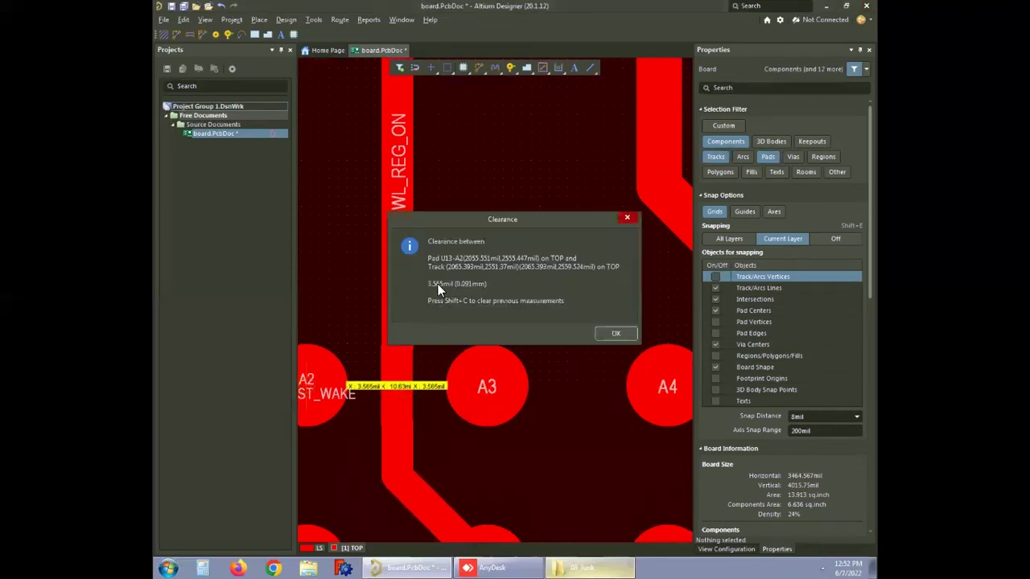
pyautogui.click(609, 336)
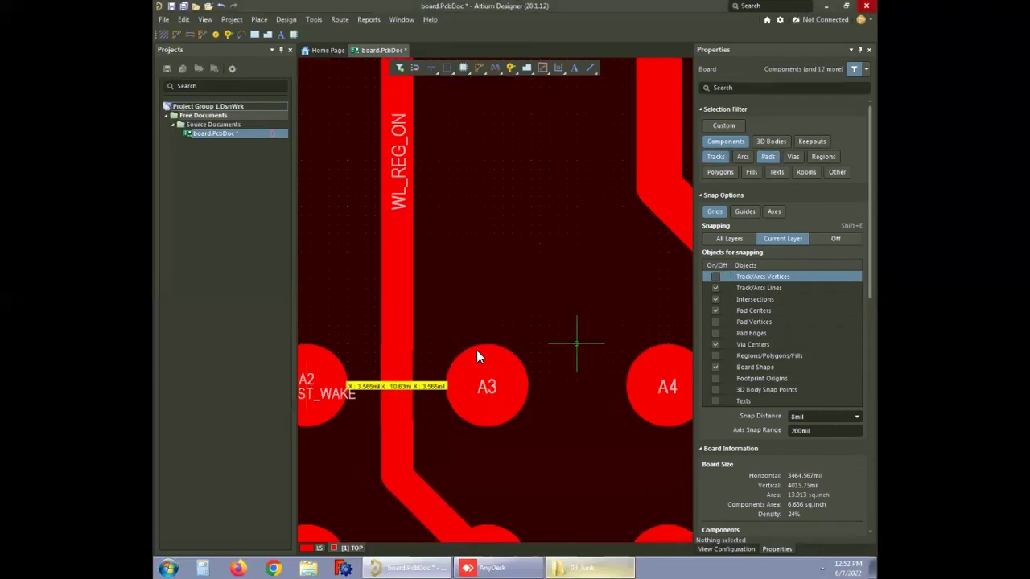
pyautogui.click(397, 287)
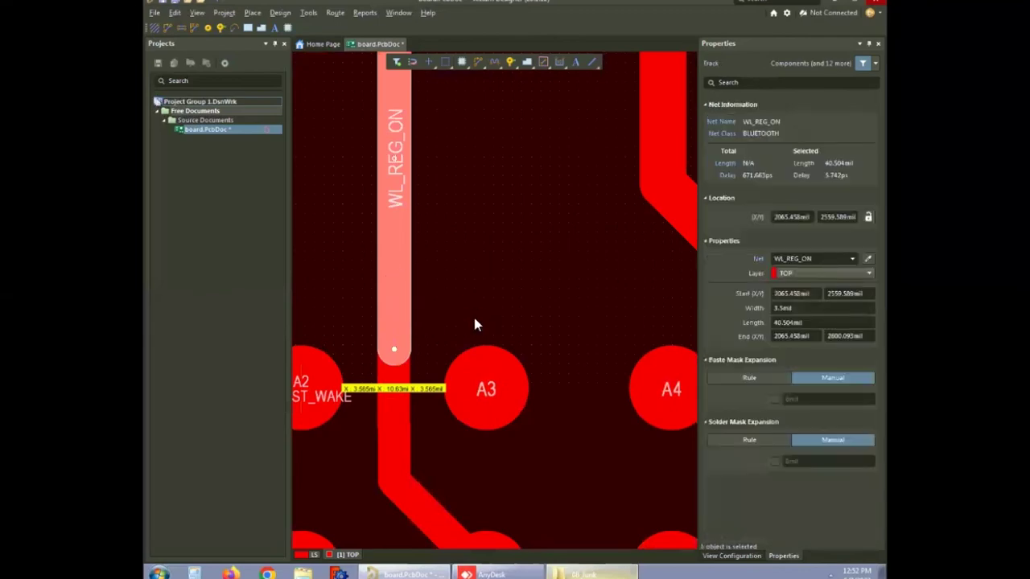
pyautogui.keyDown('ctrl'); pyautogui.scroll(-2, 474, 325); pyautogui.keyUp('ctrl')
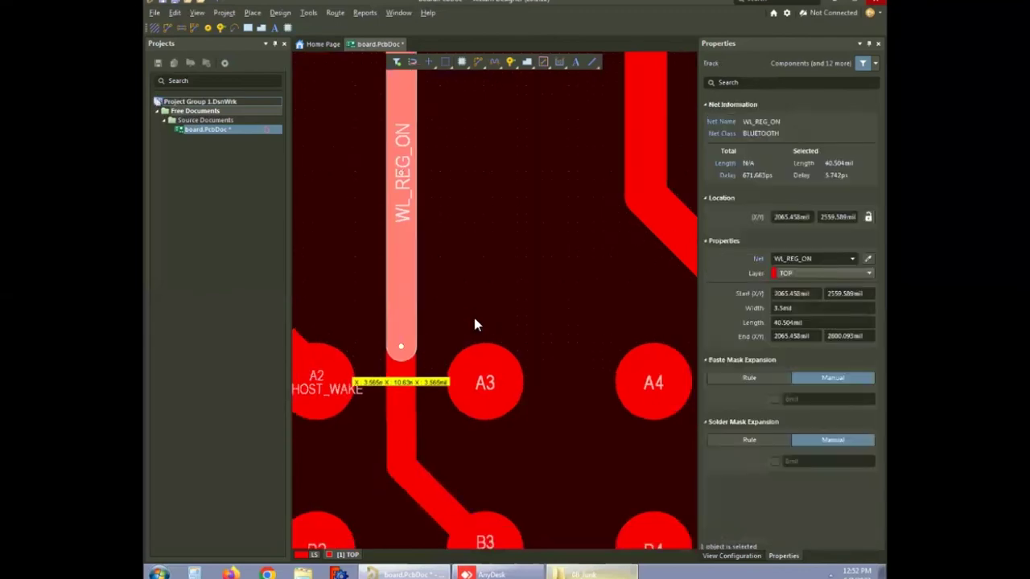